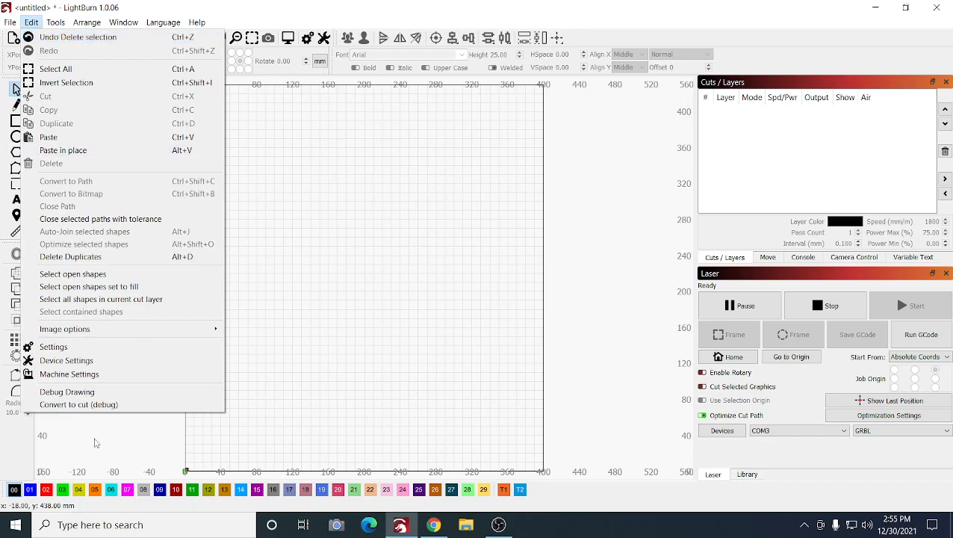
Review the GRBL device settings, including the Fast Whitespace Scan speed, and view the laser movement controls
click(105, 364)
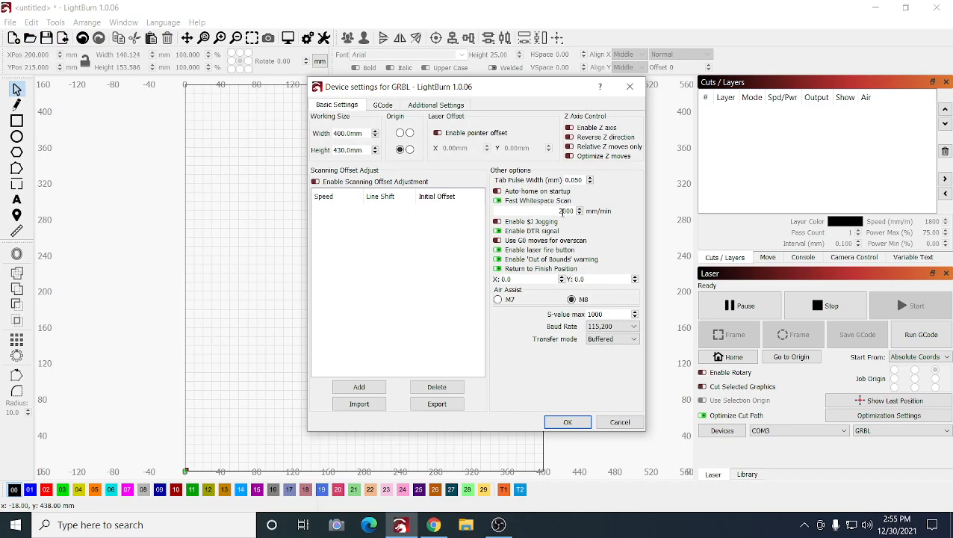
mouse_move(575, 213)
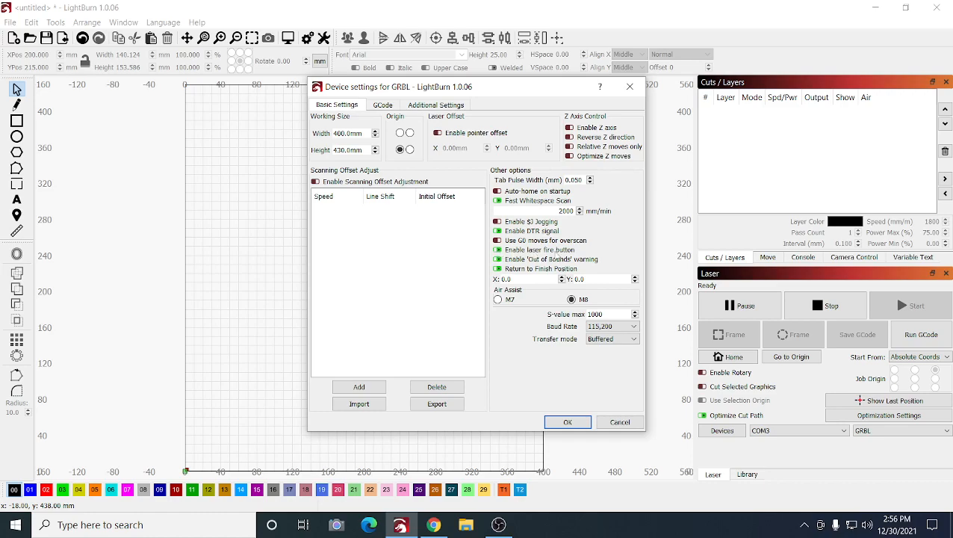
click(586, 425)
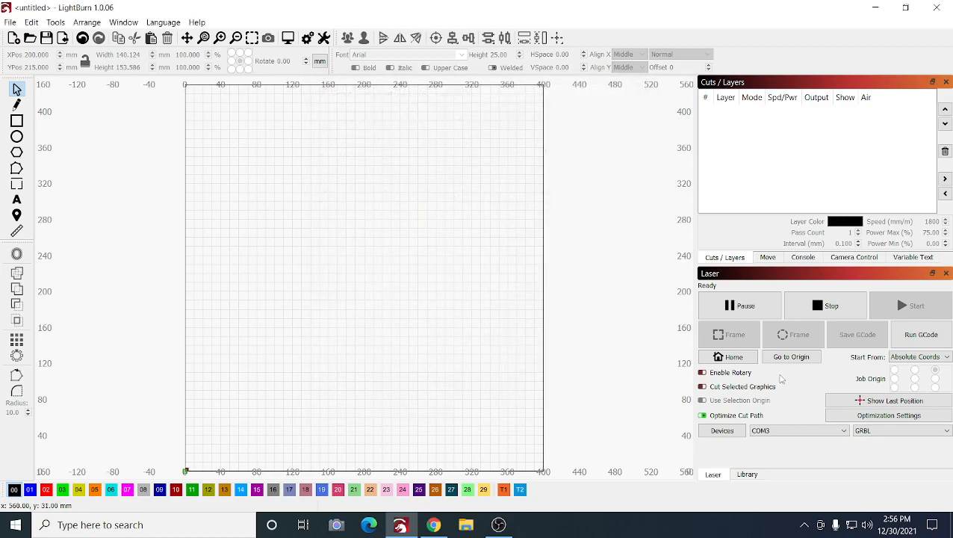
click(767, 258)
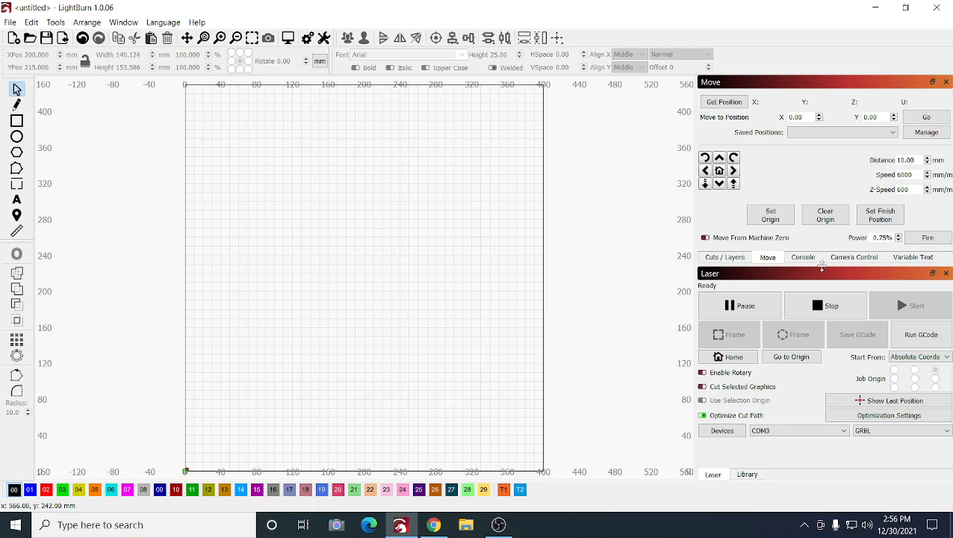
Draw a rectangle about 188 mm wide and 104 mm high in the lower half of the work area and select it
click(17, 120)
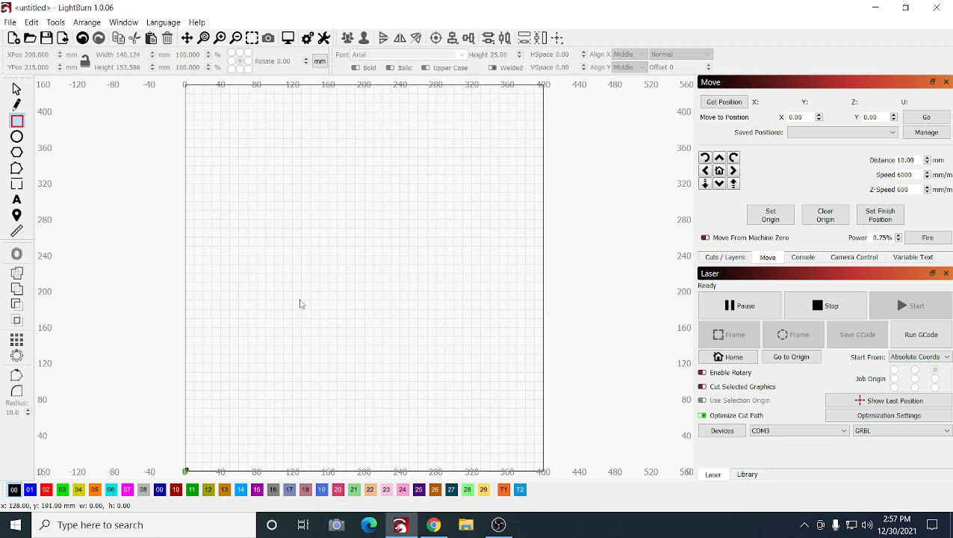
drag(300, 300, 469, 392)
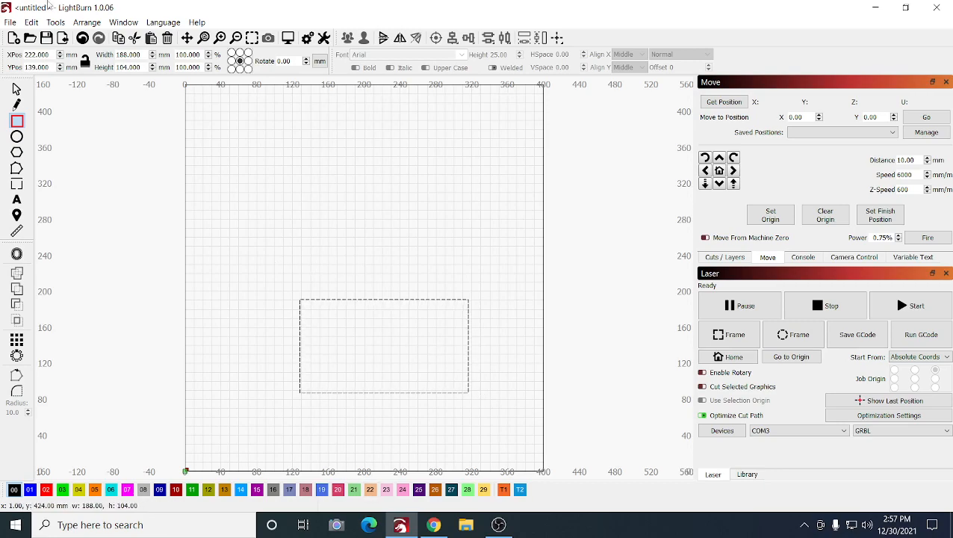
click(17, 88)
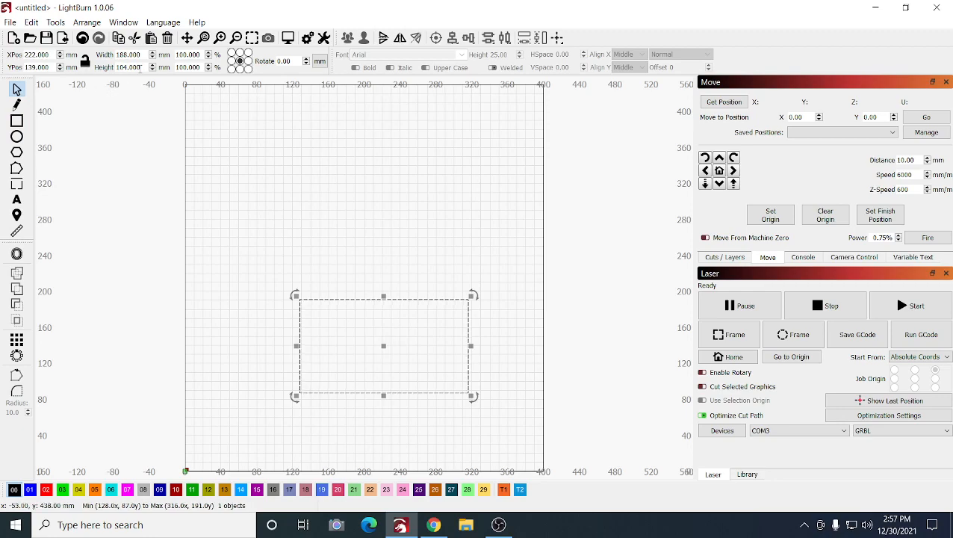
Set the rectangle's width to 200 mm and its height to 100 mm
drag(147, 56, 50, 55)
text(2)
drag(142, 67, 117, 67)
text(100)
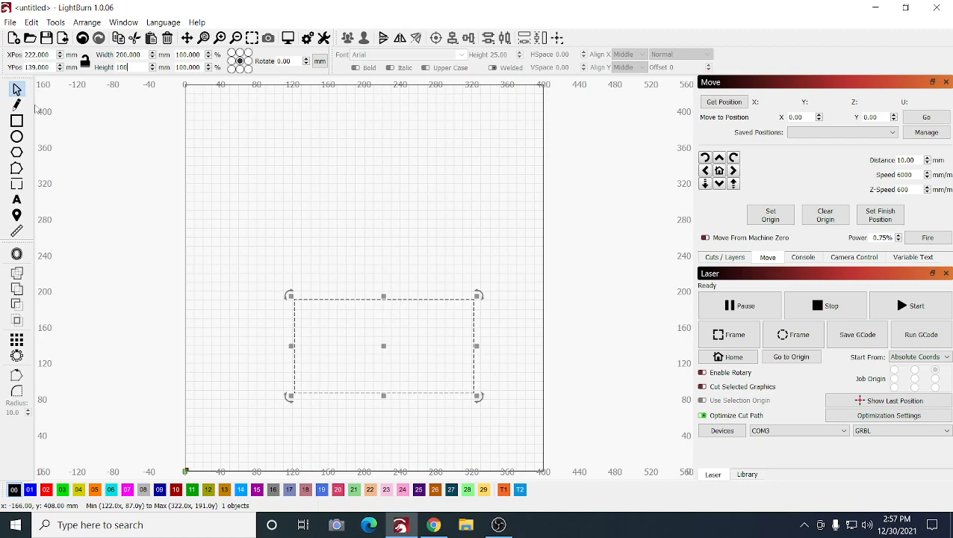
Position the rectangle's center at X 100 mm and Y 50 mm
drag(50, 67, 42, 67)
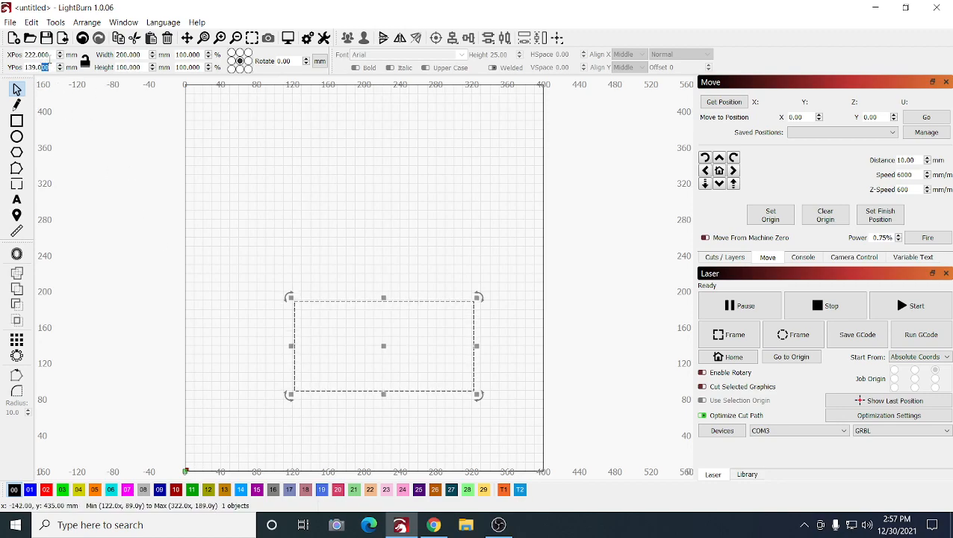
drag(41, 66, 12, 68)
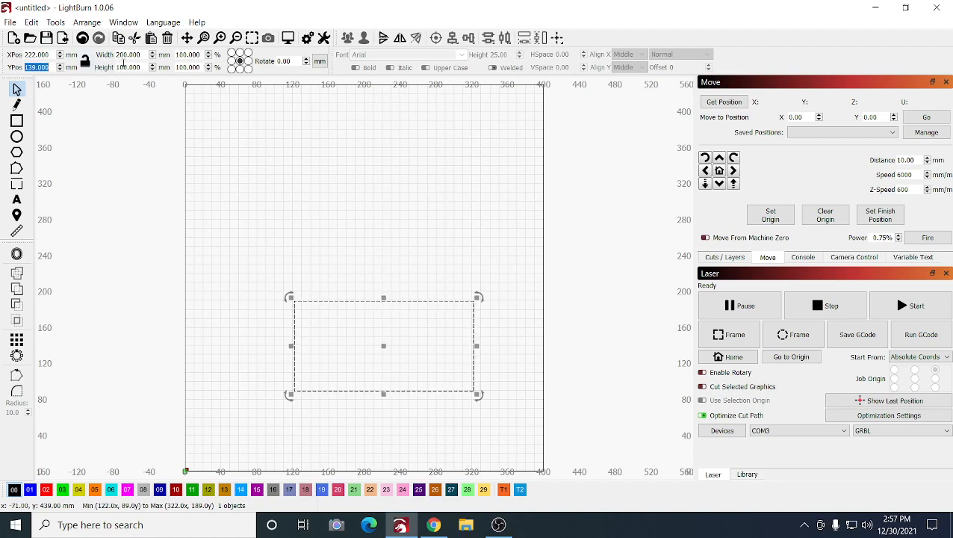
drag(50, 54, 24, 56)
text(1)
click(58, 70)
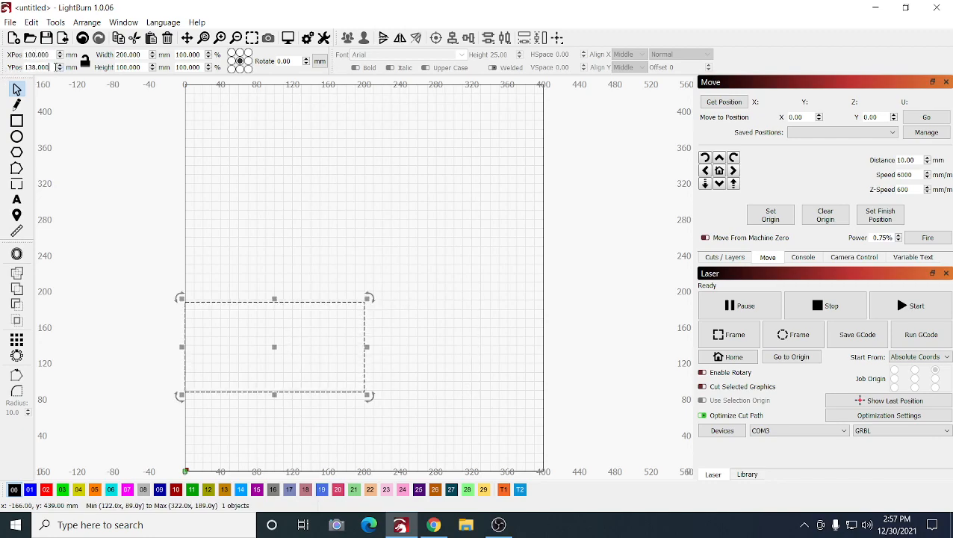
drag(49, 67, 3, 66)
text(5)
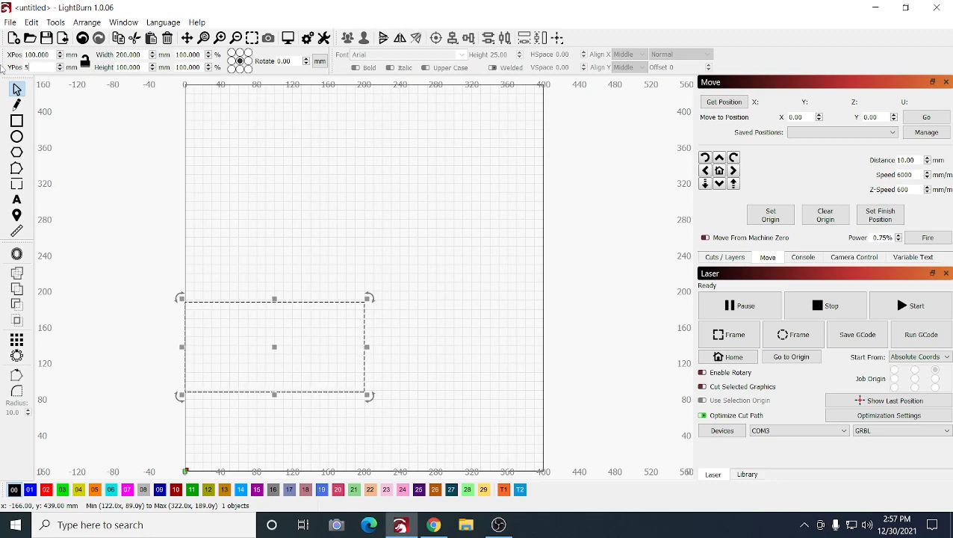
text(0)
click(301, 235)
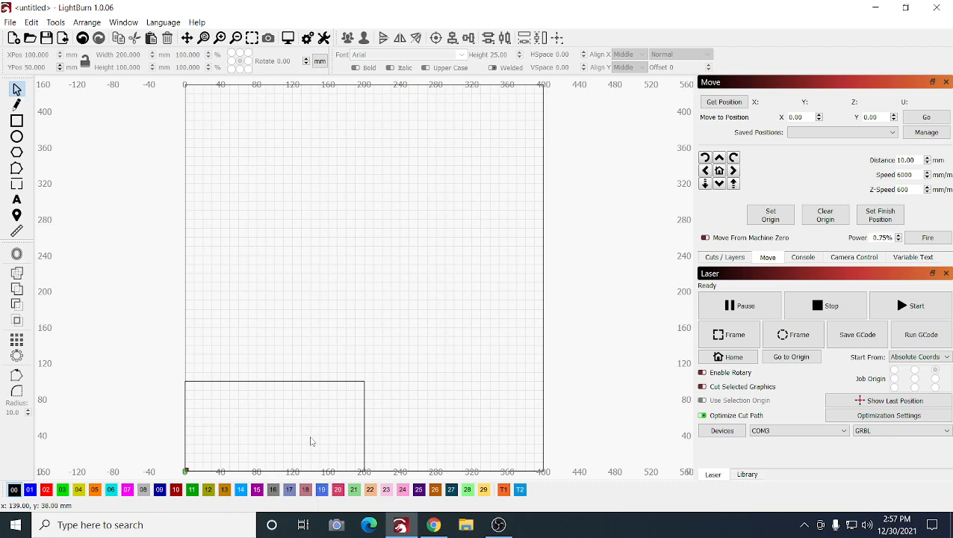
Assign the rectangle to layer 28 and show its cut settings, keeping the layer's output enabled
click(344, 382)
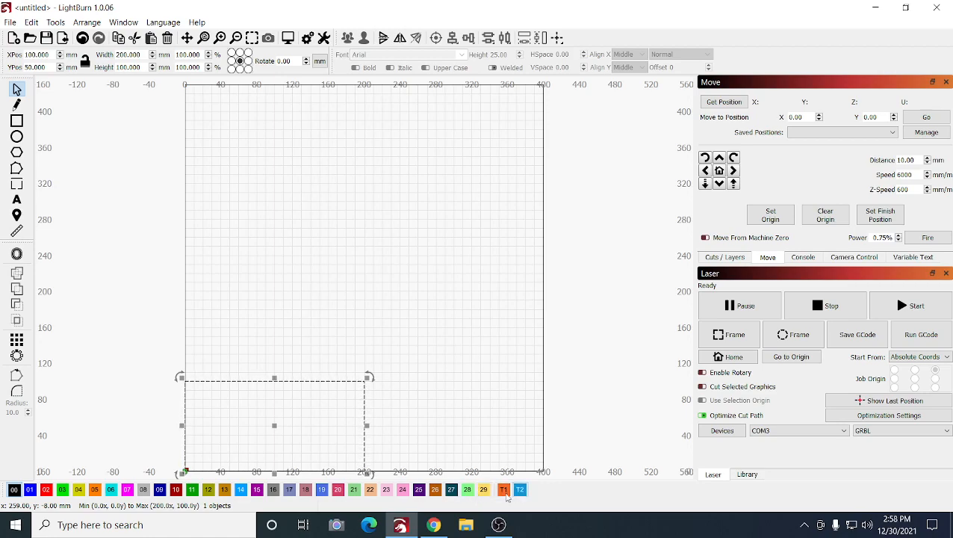
click(469, 490)
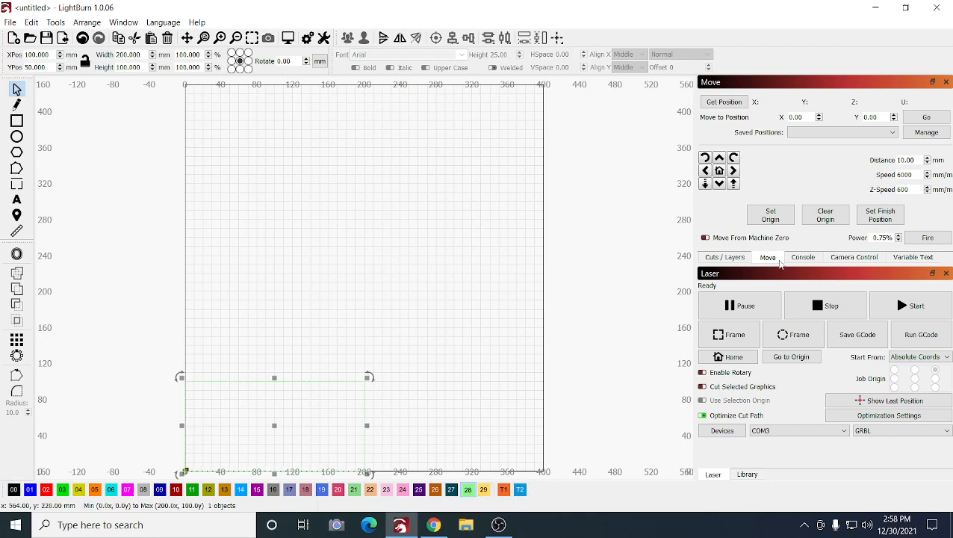
click(744, 260)
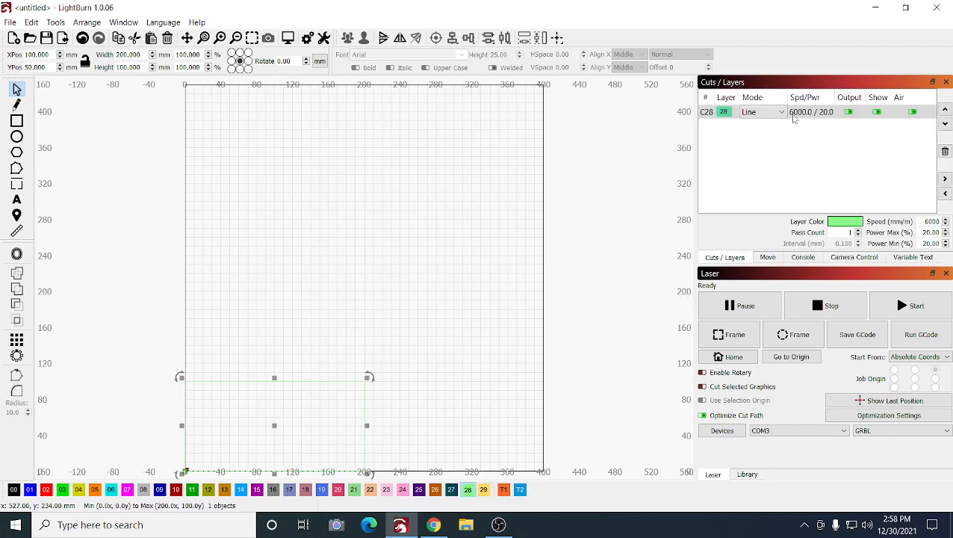
click(848, 112)
click(848, 112)
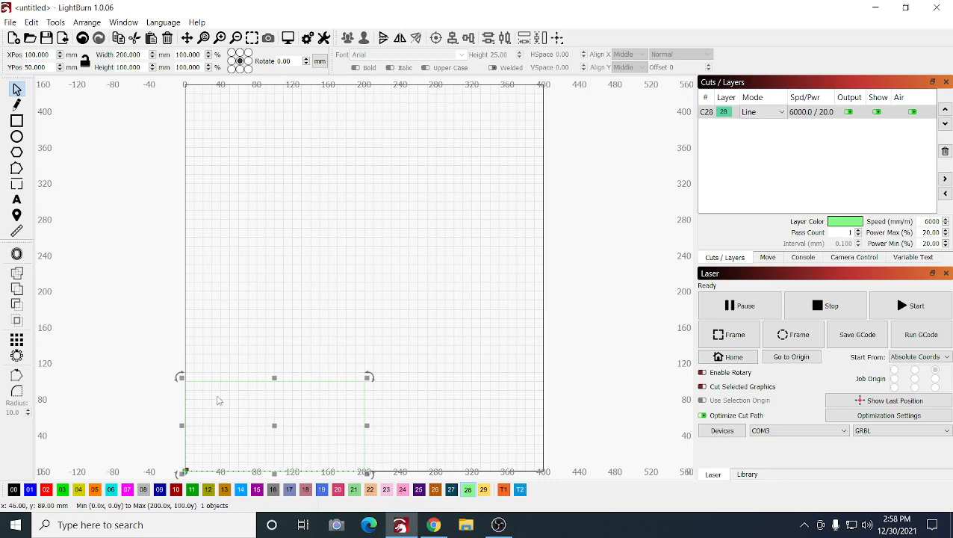
click(257, 172)
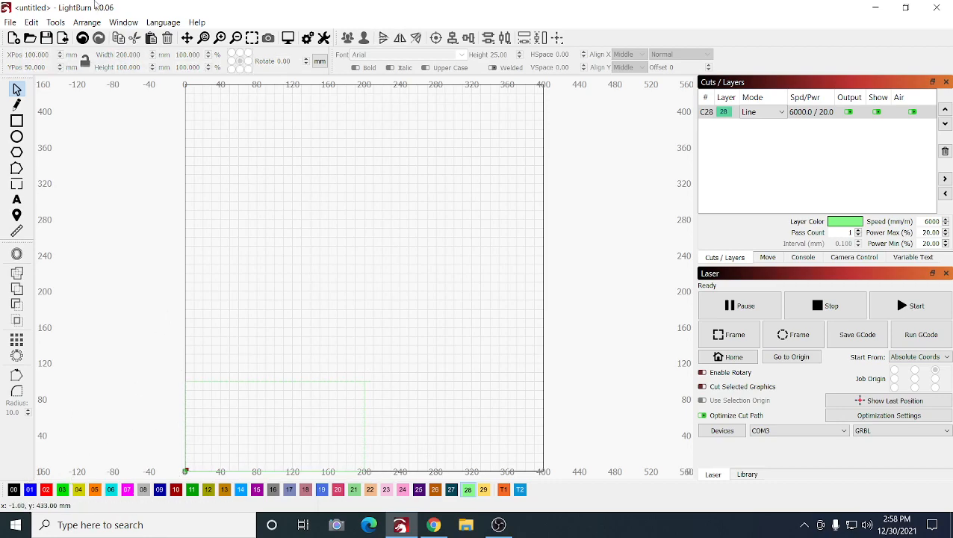
Make layer 00 current and import the image baby-yoda17.png
click(10, 22)
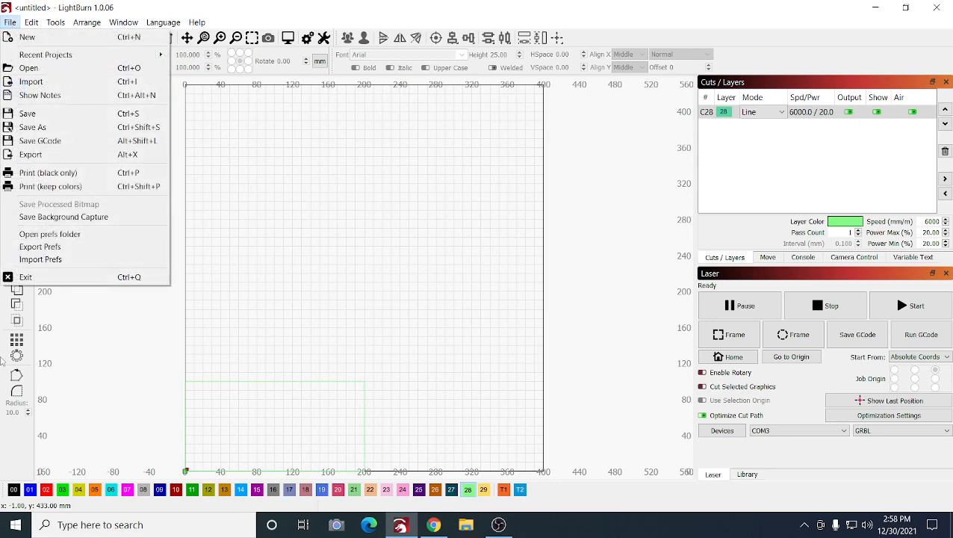
click(21, 485)
click(10, 21)
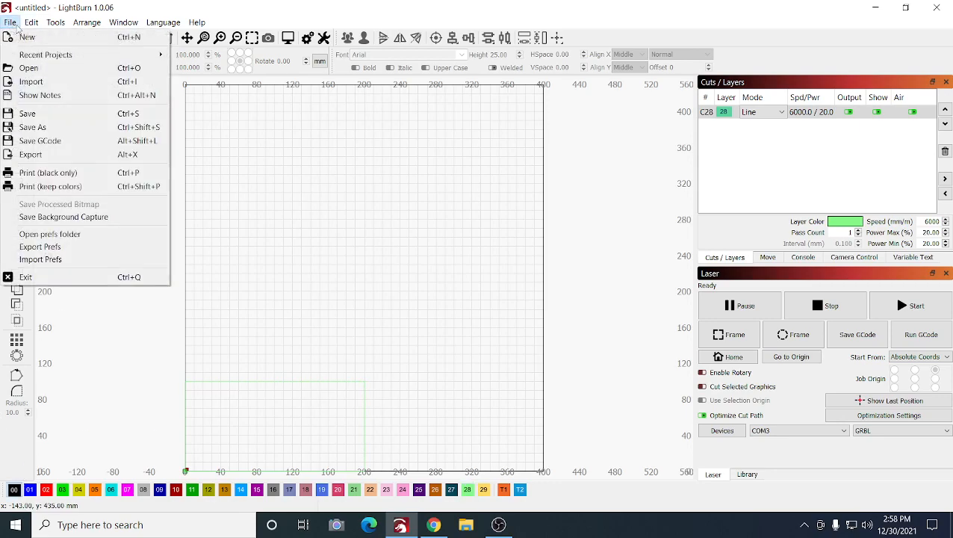
click(53, 84)
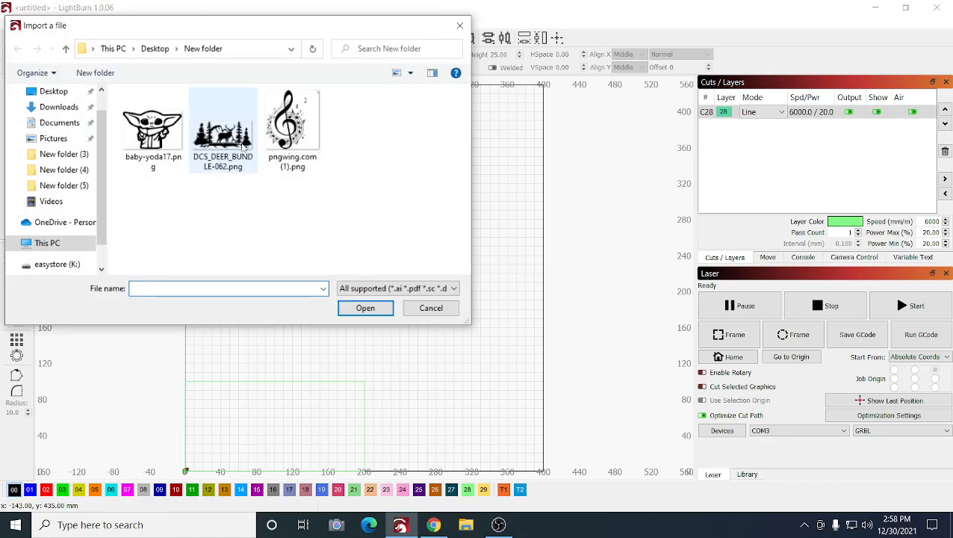
click(143, 149)
double_click(143, 149)
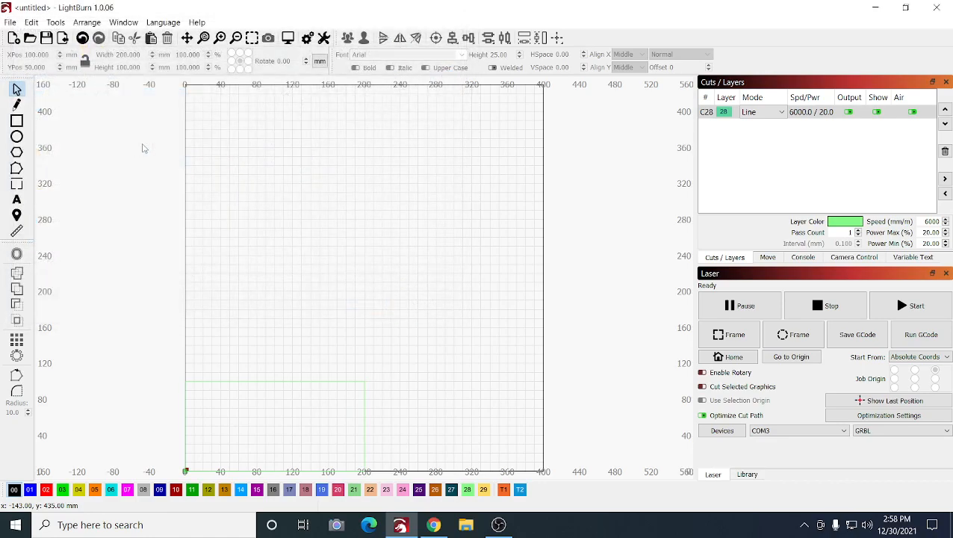
Scale the imported image down to about 121 by 79 mm and move it inside the green rectangle
drag(511, 186, 441, 221)
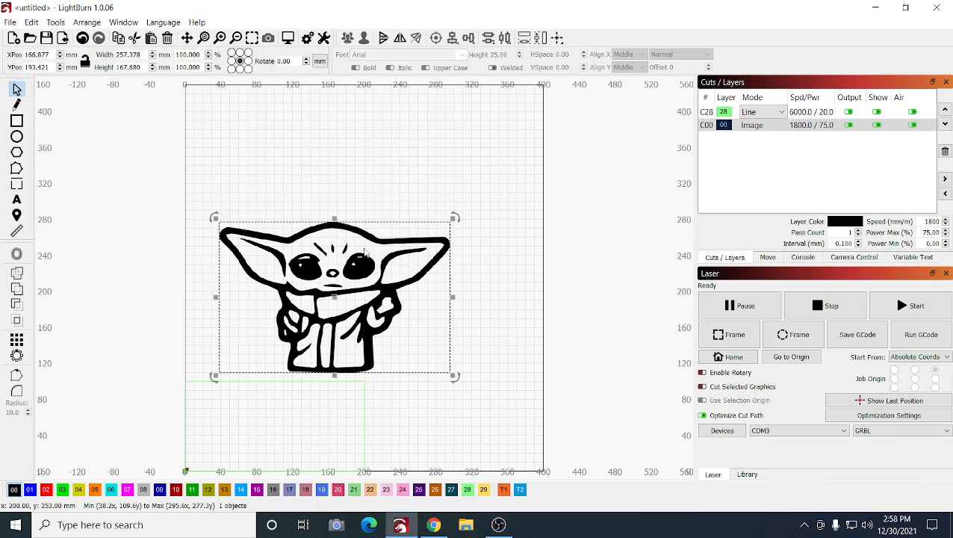
drag(363, 249, 357, 320)
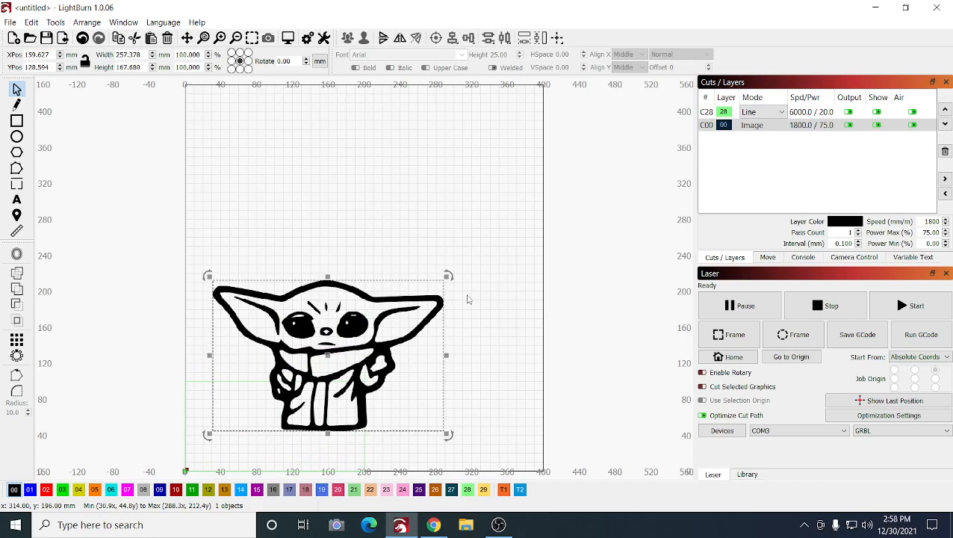
drag(442, 278, 335, 345)
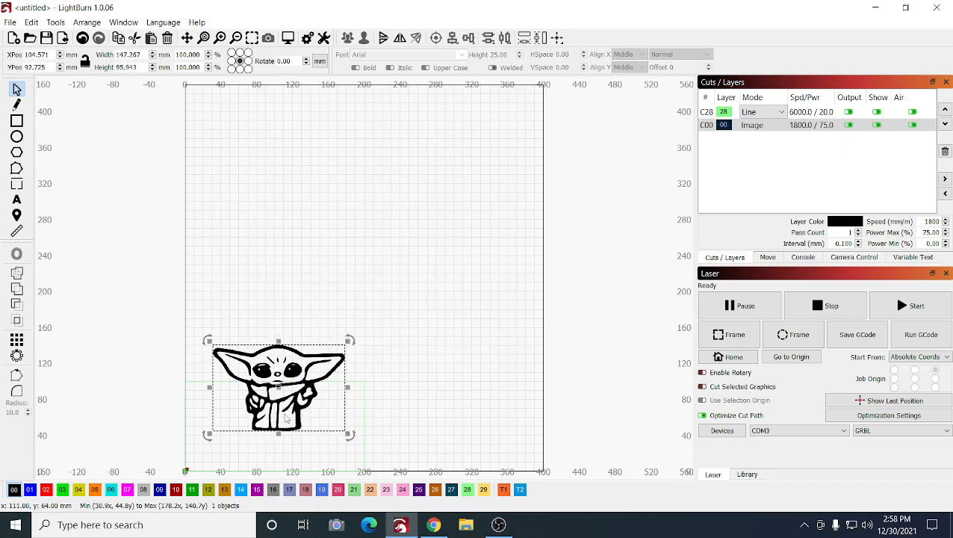
drag(284, 376, 278, 413)
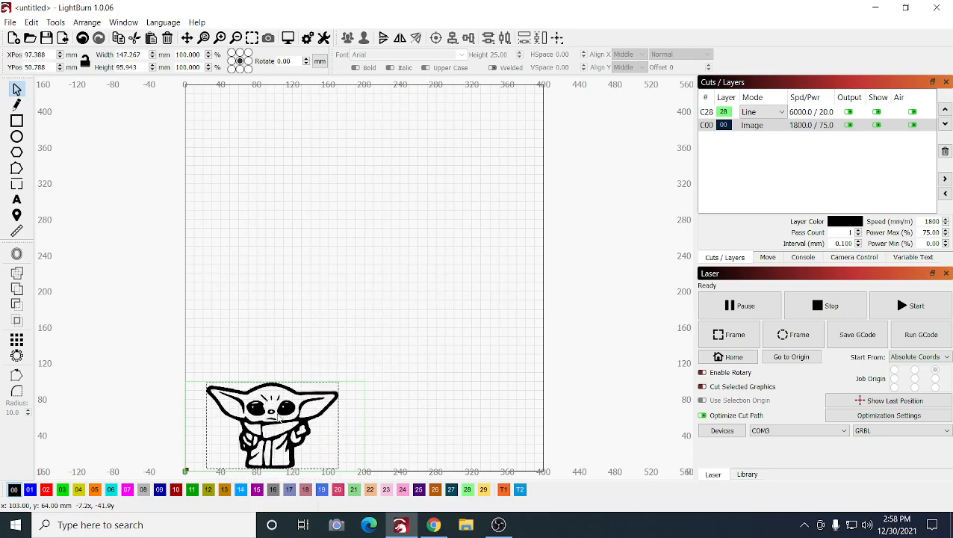
drag(328, 385, 320, 392)
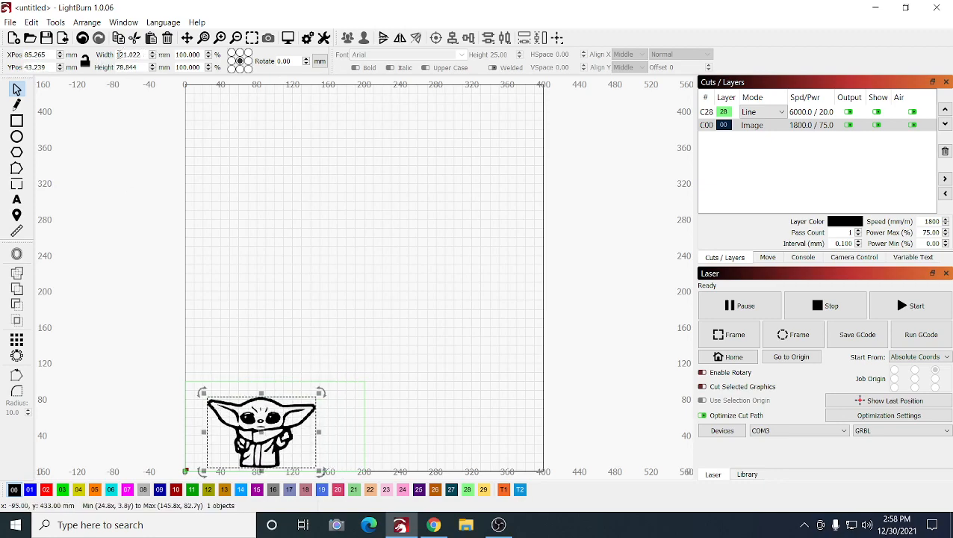
Set the image's width to 80 mm and its height to 40 mm
drag(141, 55, 93, 55)
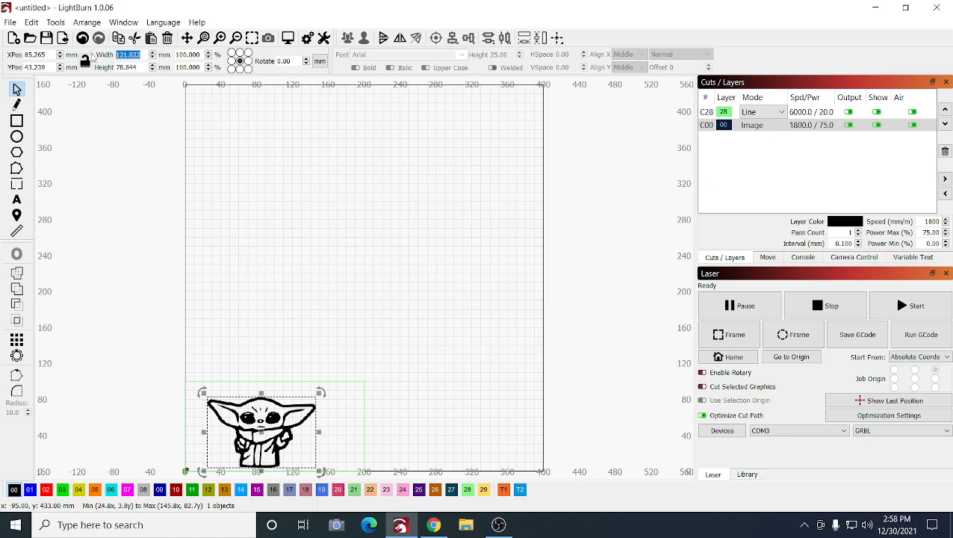
text(80)
drag(139, 67, 113, 68)
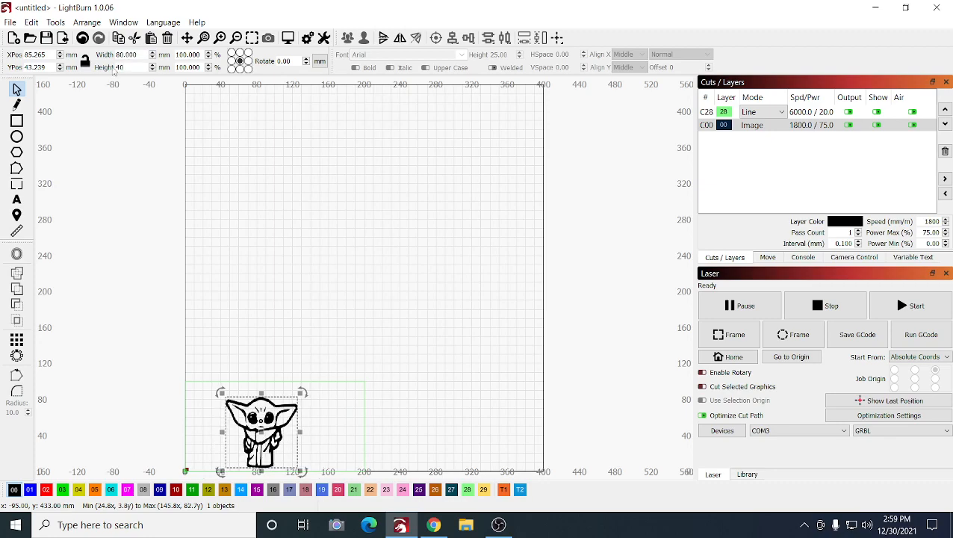
click(260, 122)
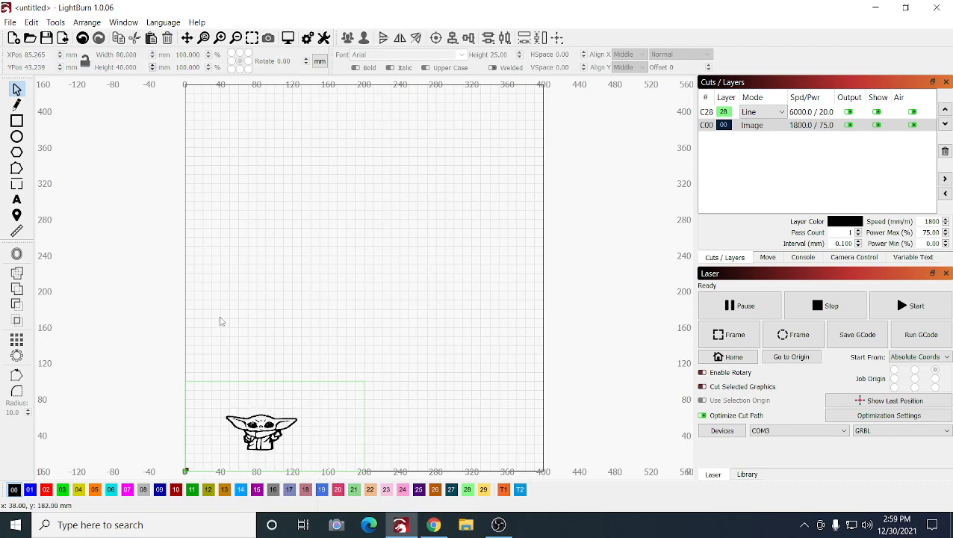
Set the imported image's X position to 100 mm to match the center of the green rectangle
click(260, 430)
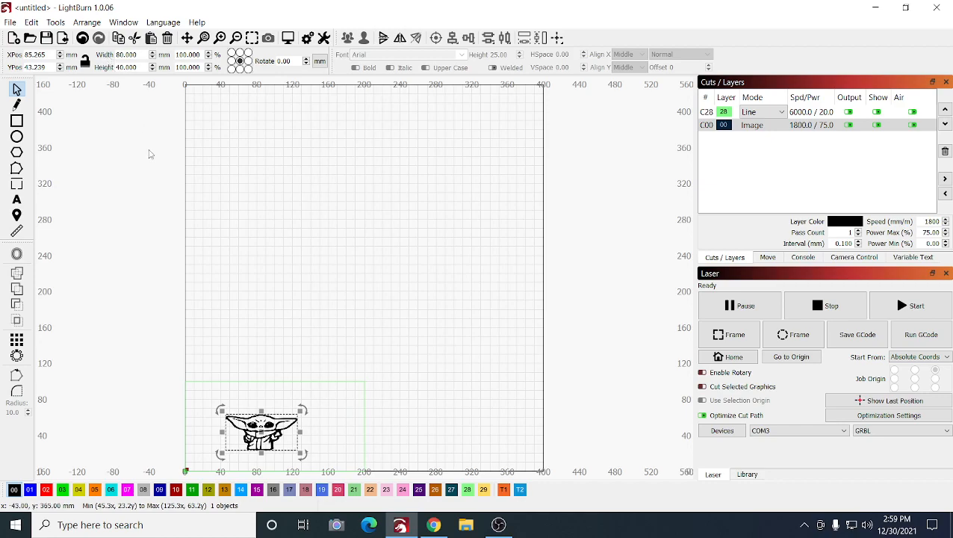
click(253, 381)
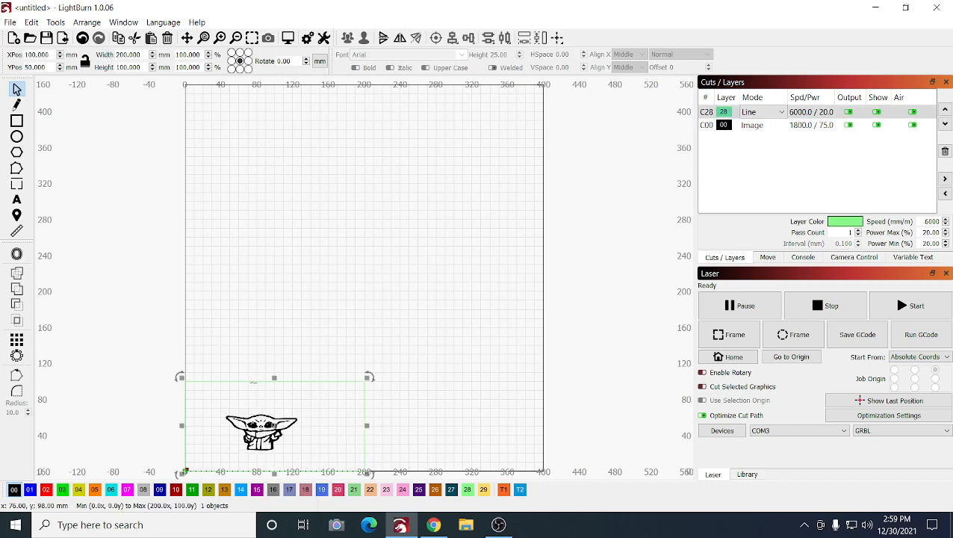
click(262, 433)
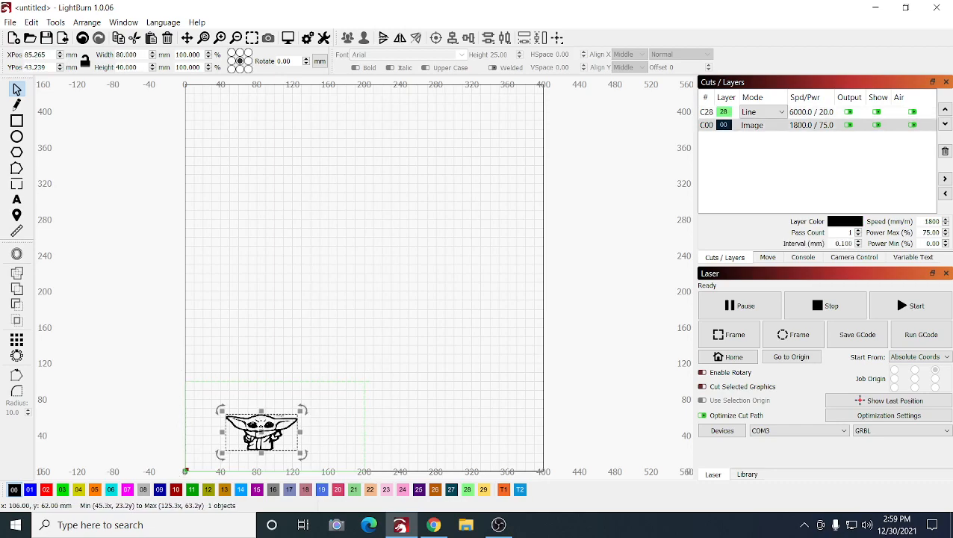
double_click(34, 55)
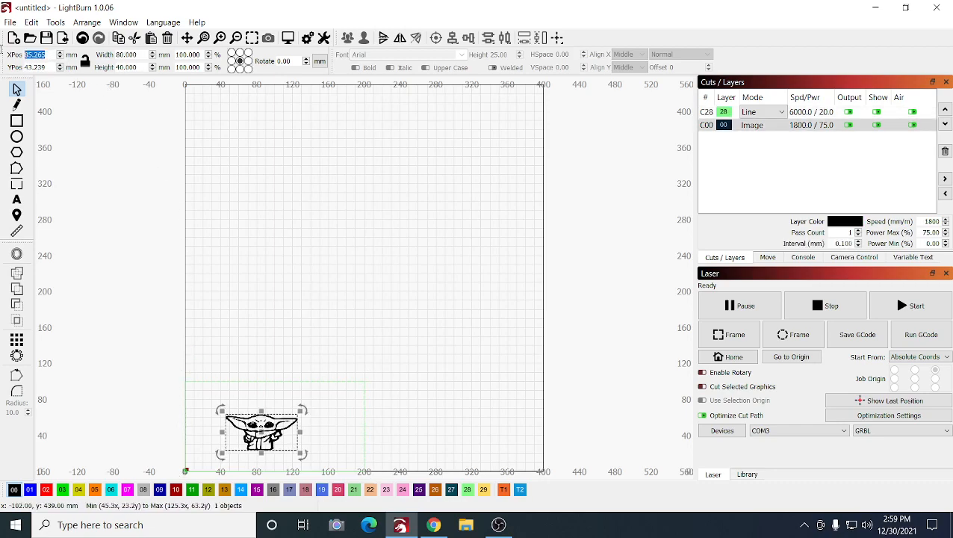
text(100)
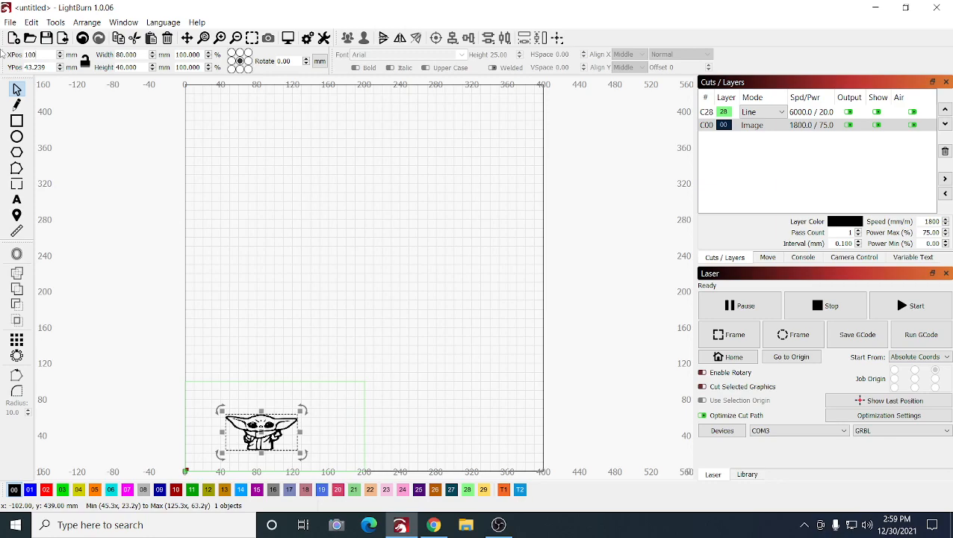
key(Return)
click(340, 304)
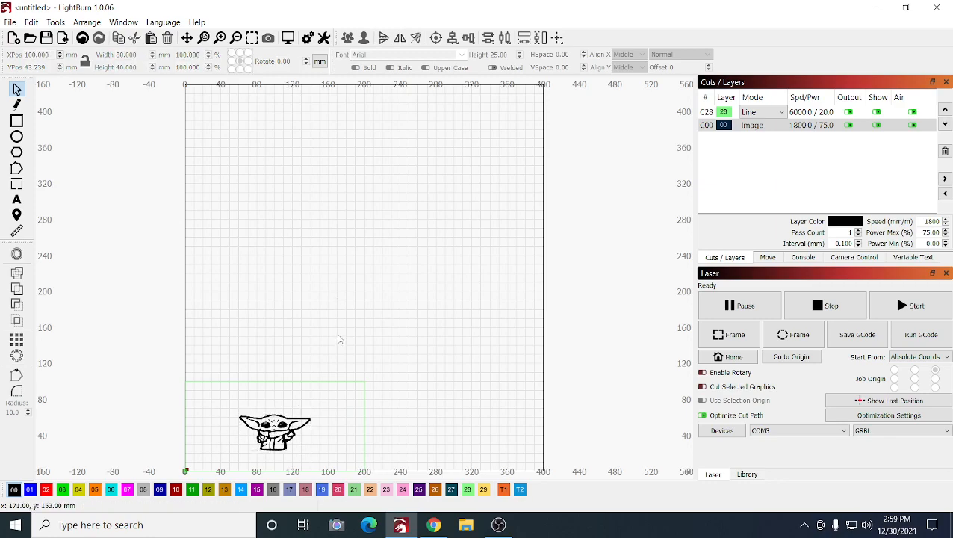
Set the imported image's Y position to 50 mm to match the green rectangle's center
click(330, 382)
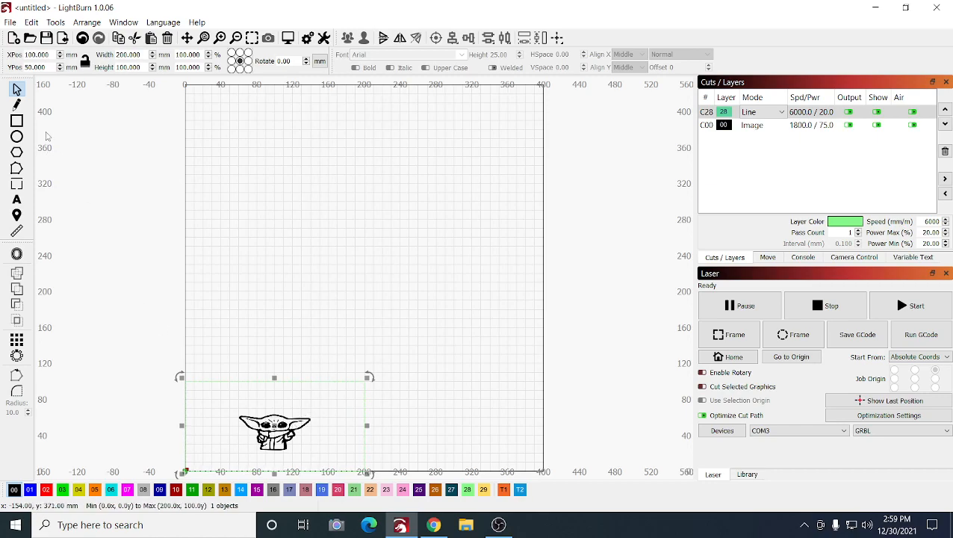
click(284, 423)
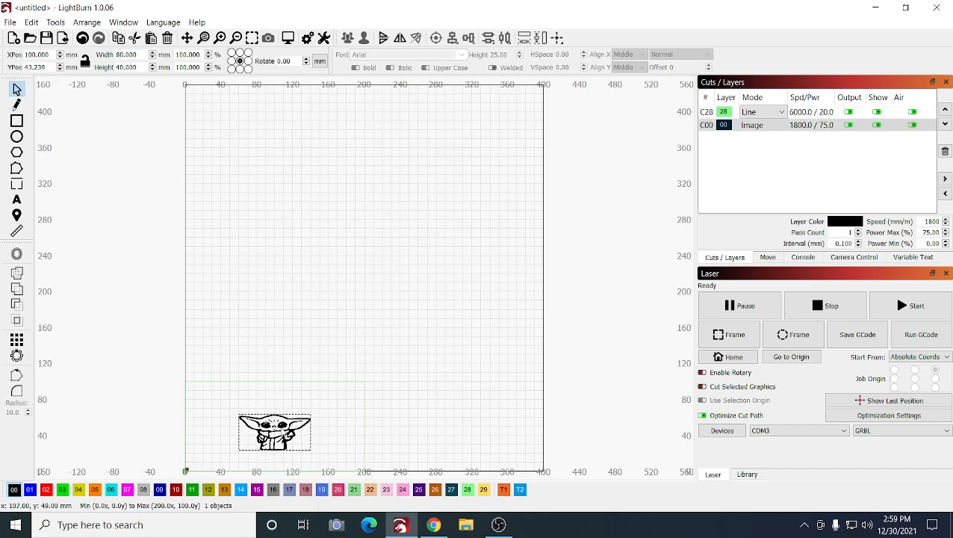
drag(44, 64, 3, 66)
text(50)
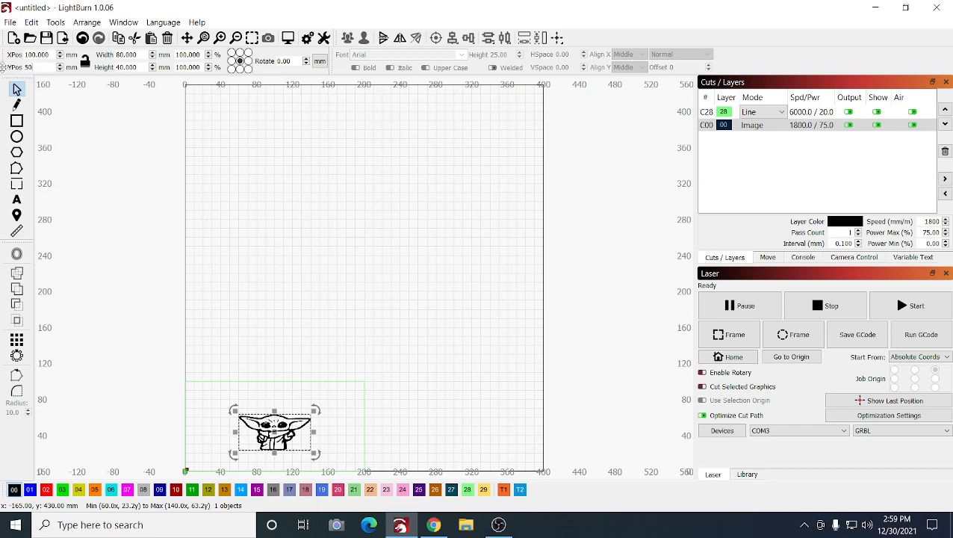
click(291, 145)
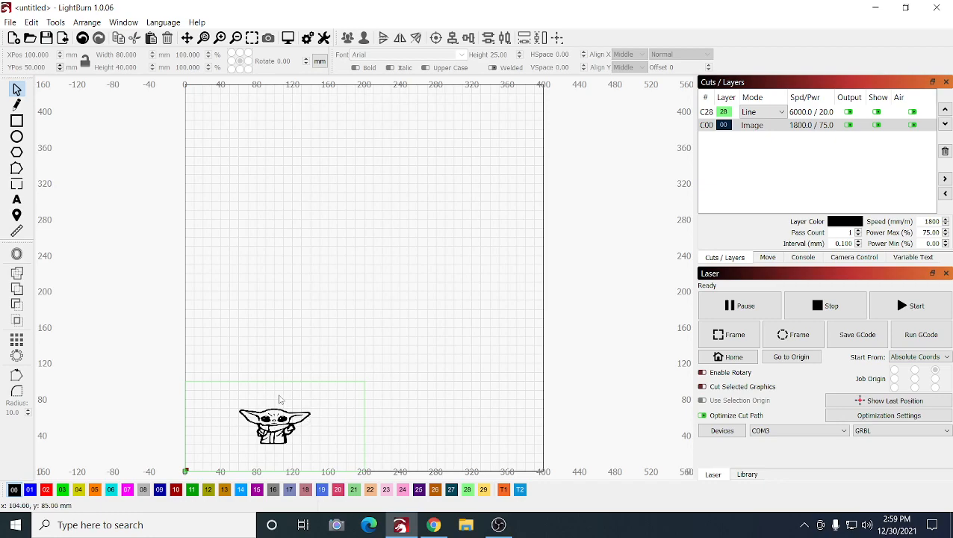
Add the text "Yoda" in the empty work area well above the green rectangle
click(16, 199)
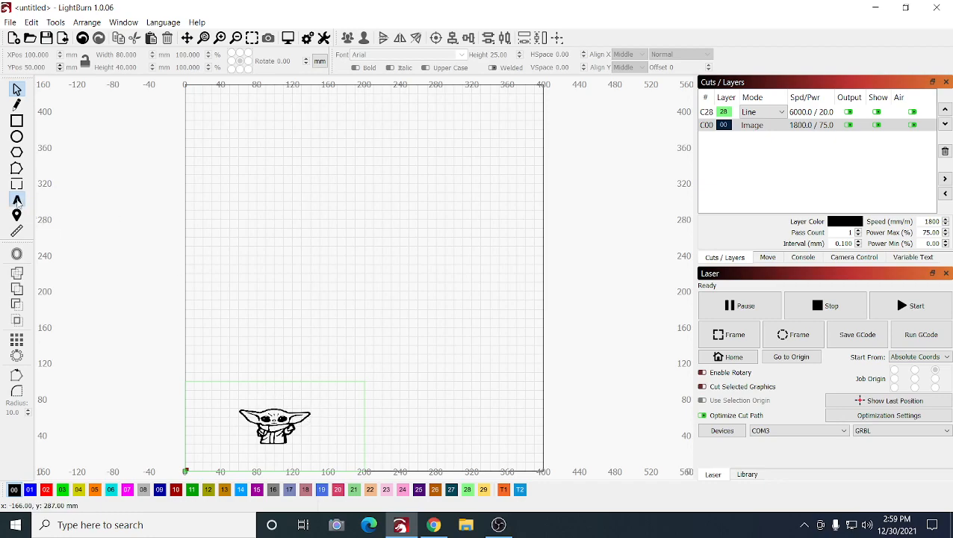
click(283, 221)
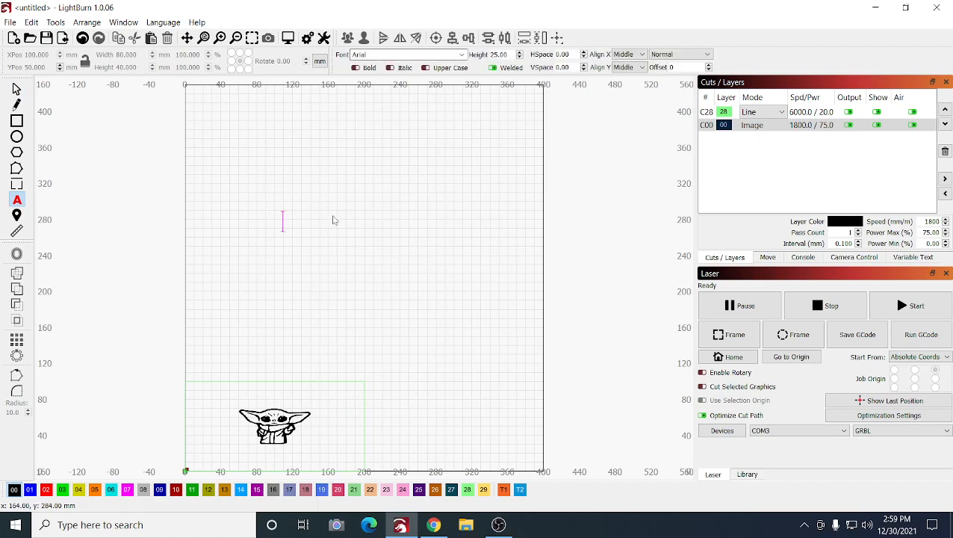
text(Yoda)
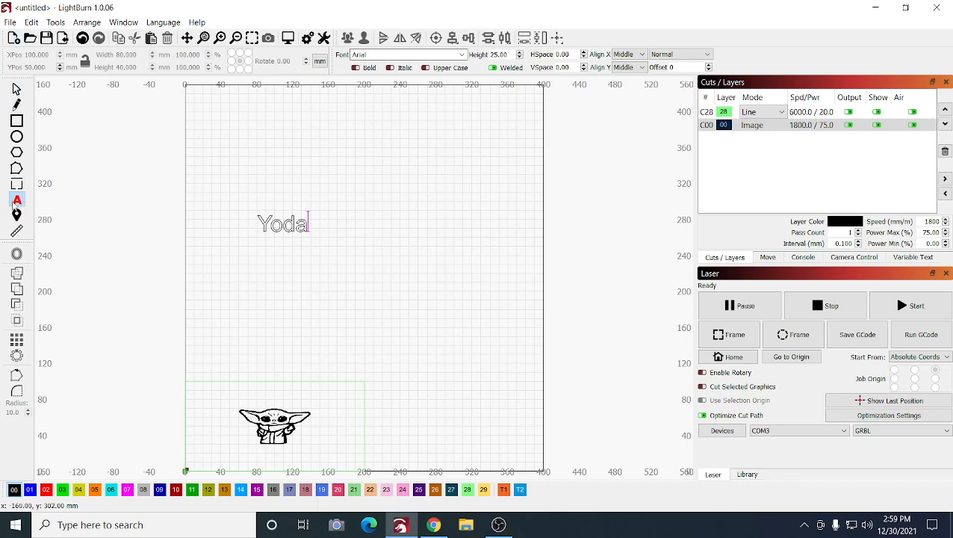
click(16, 89)
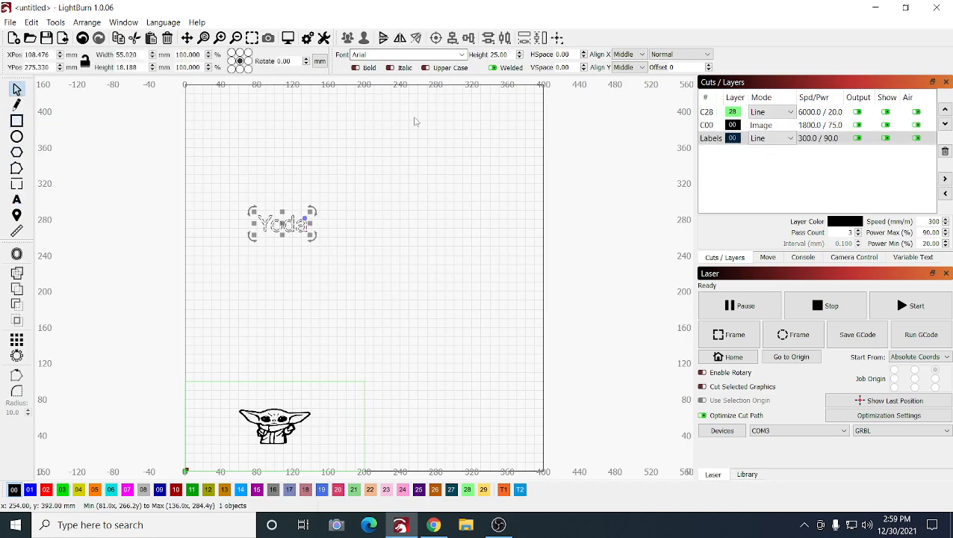
Change the Yoda text's font to Edge of the Galaxy and make it bold
click(462, 55)
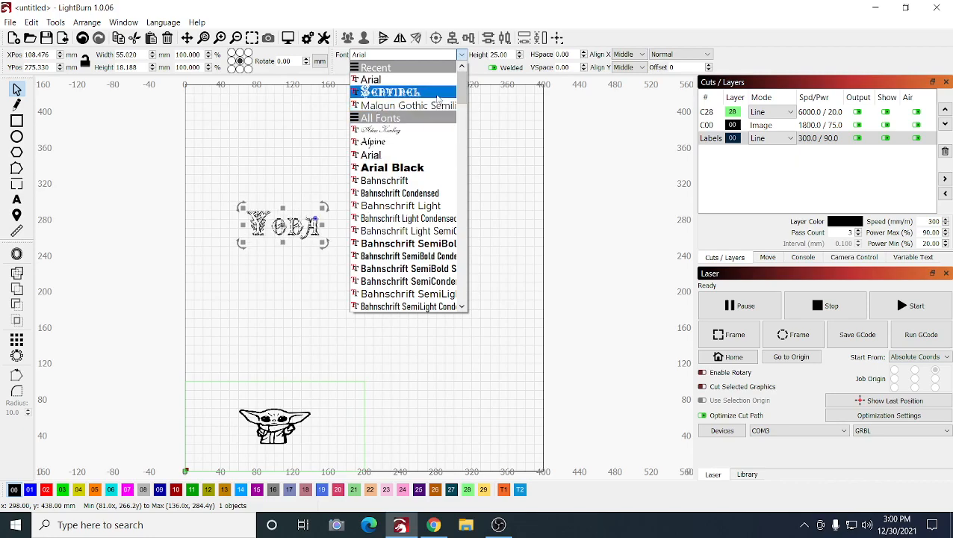
click(432, 214)
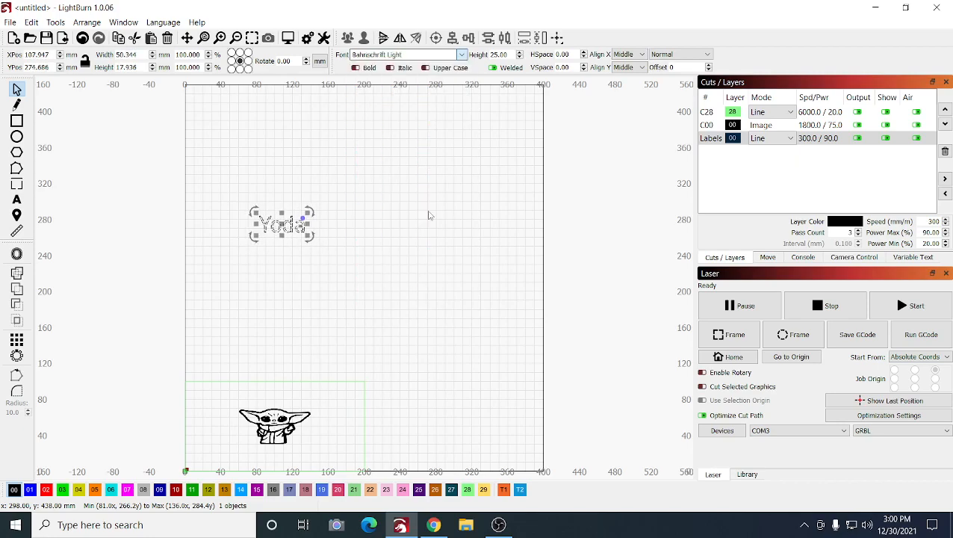
click(459, 53)
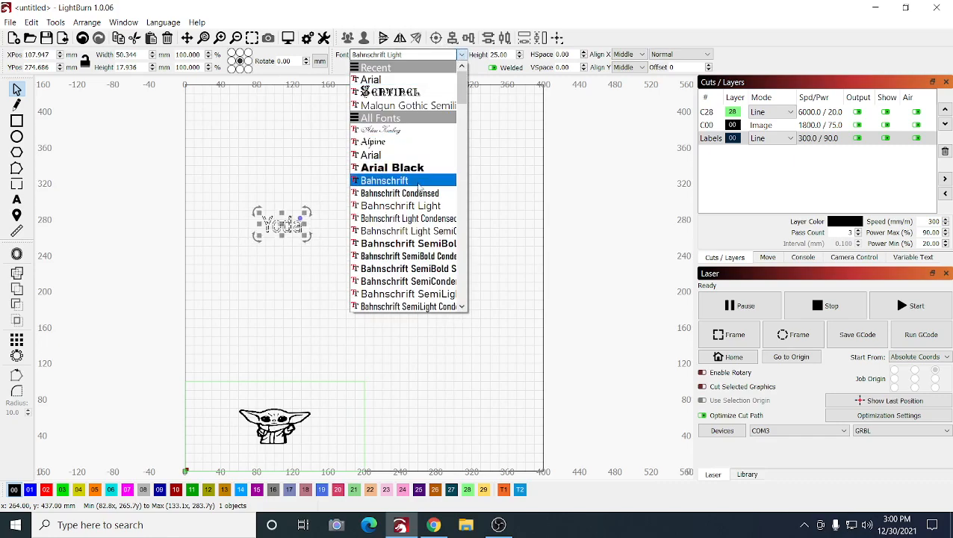
scroll(403, 193, down, 4)
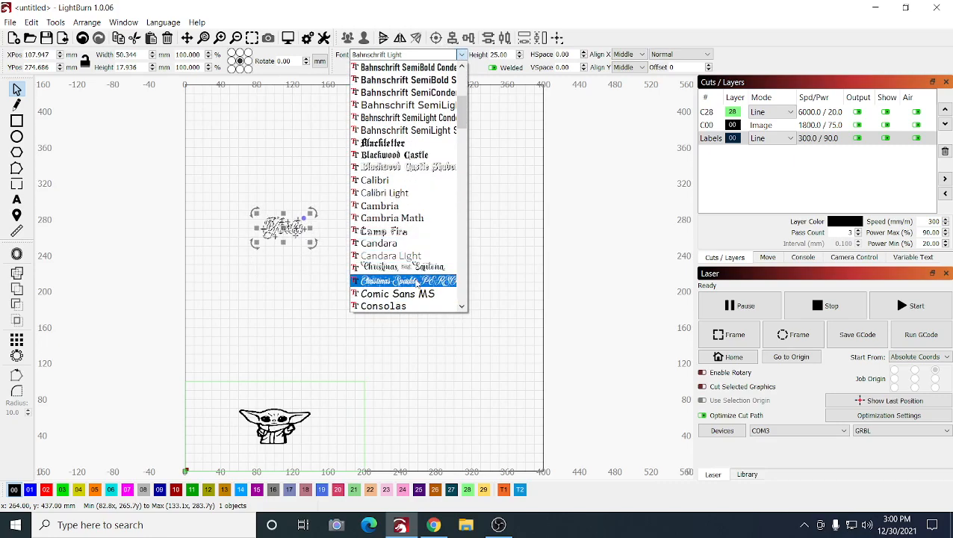
scroll(415, 280, down, 4)
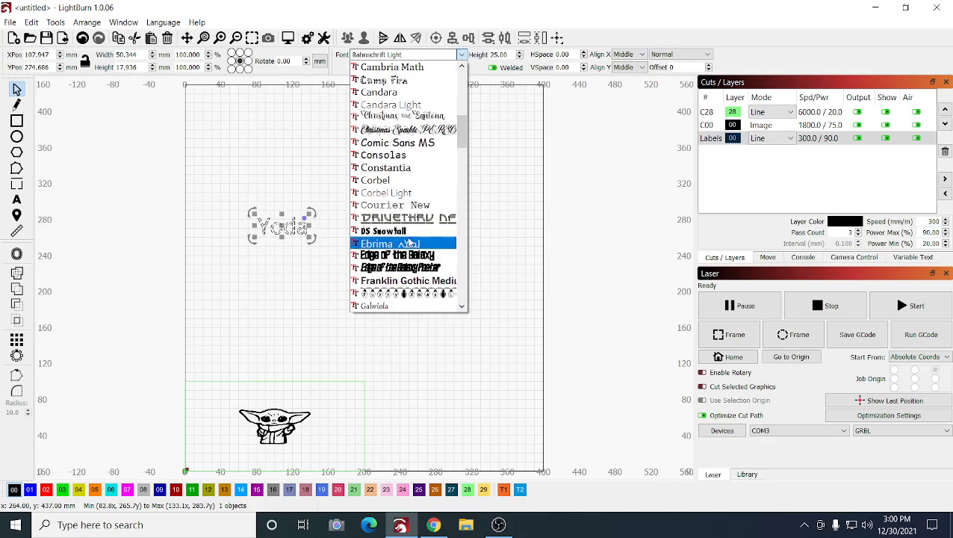
click(410, 253)
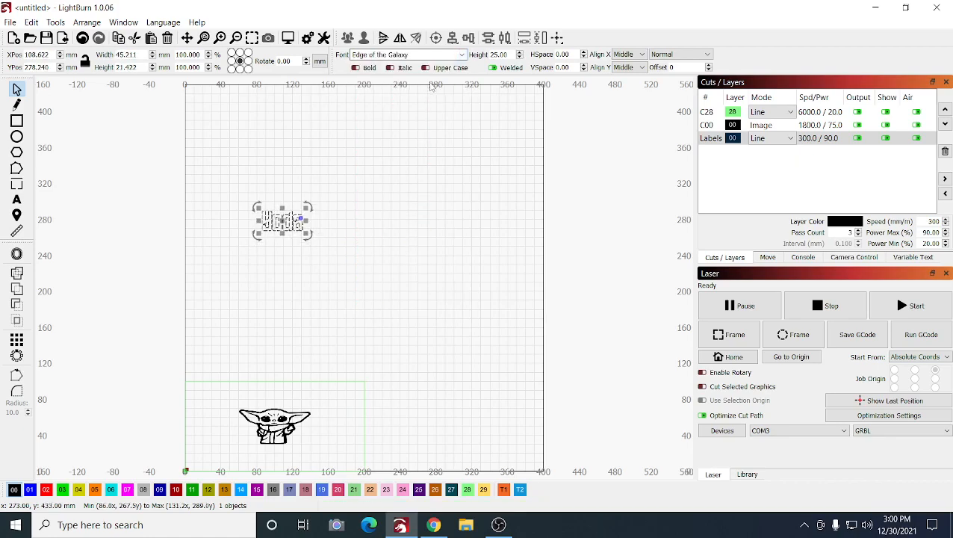
click(356, 68)
click(337, 236)
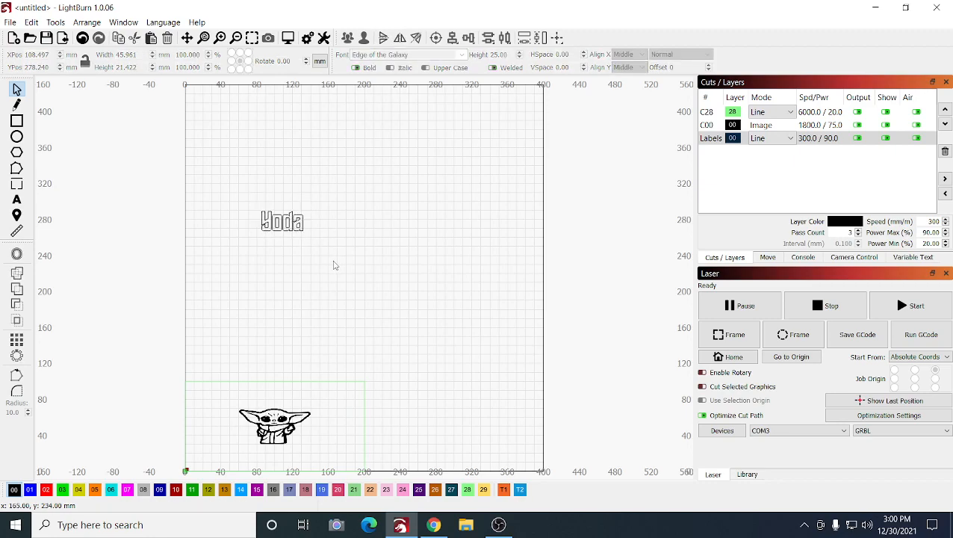
Move the Yoda text into the green rectangle above the image, to about X 103, Y 80 mm
click(283, 223)
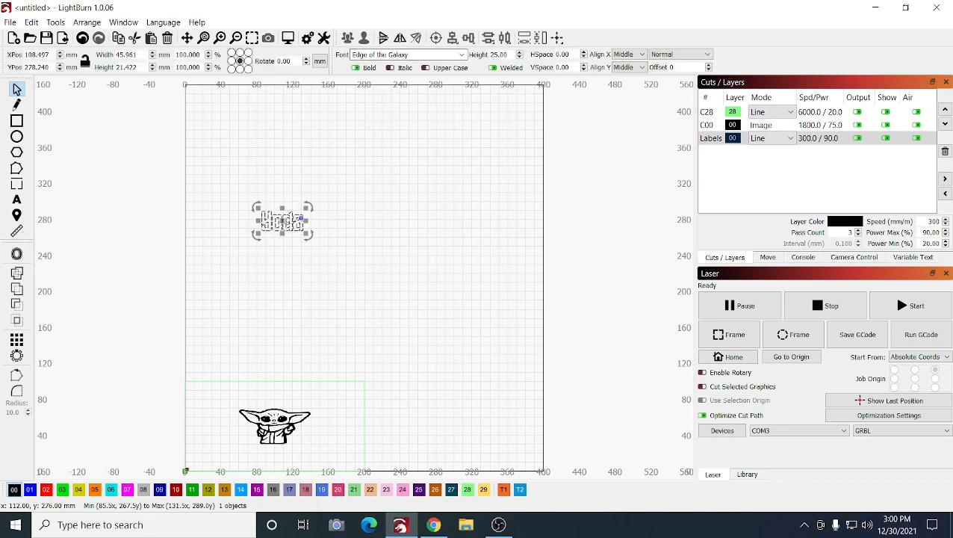
click(302, 218)
drag(300, 220, 278, 402)
click(345, 233)
click(277, 221)
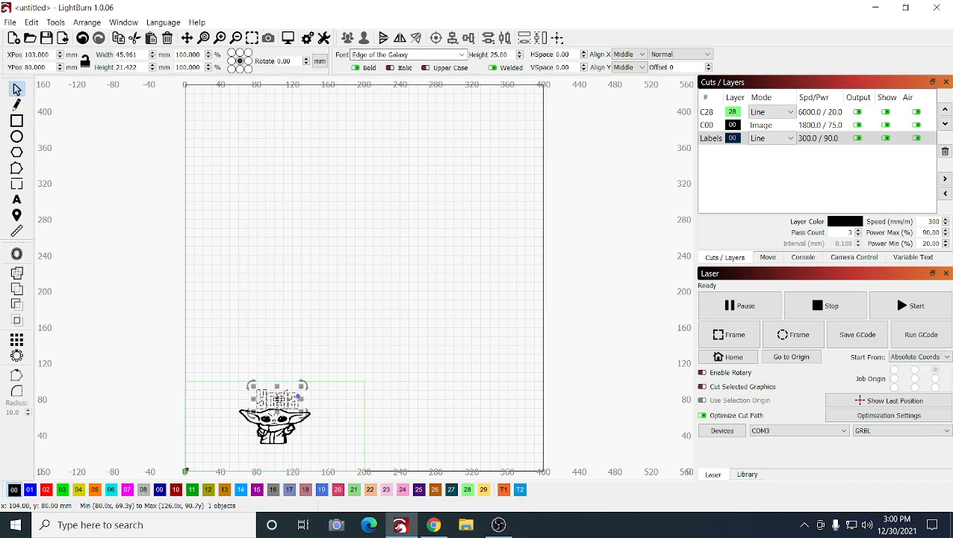
Move the image down to about X 101, Y 31 mm and shift the Yoda text to about X 104, Y 78 mm
click(270, 425)
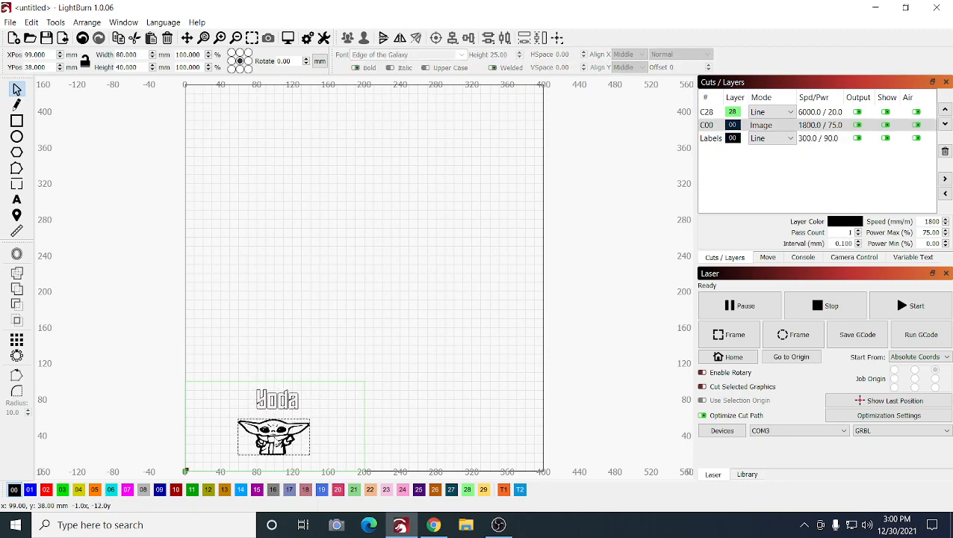
drag(274, 441, 275, 444)
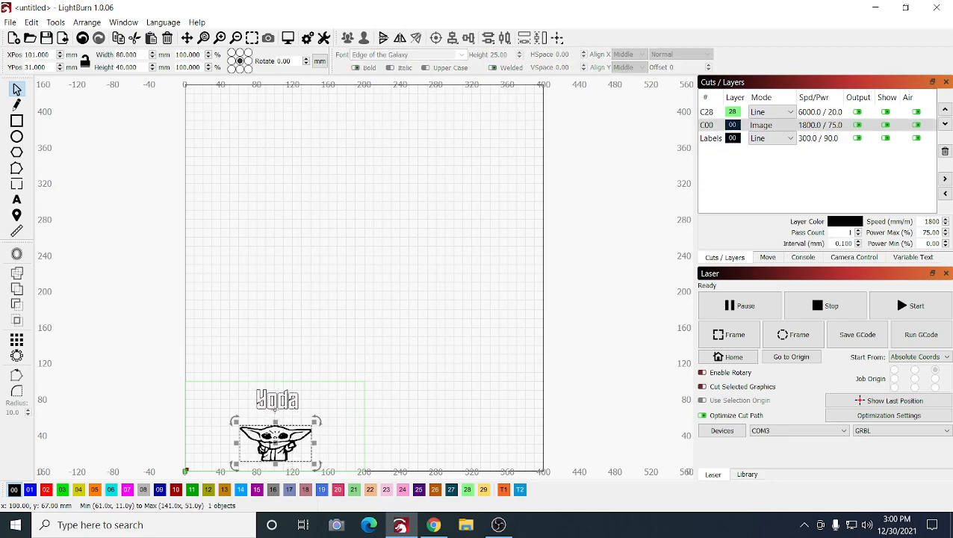
click(275, 401)
drag(274, 402, 274, 403)
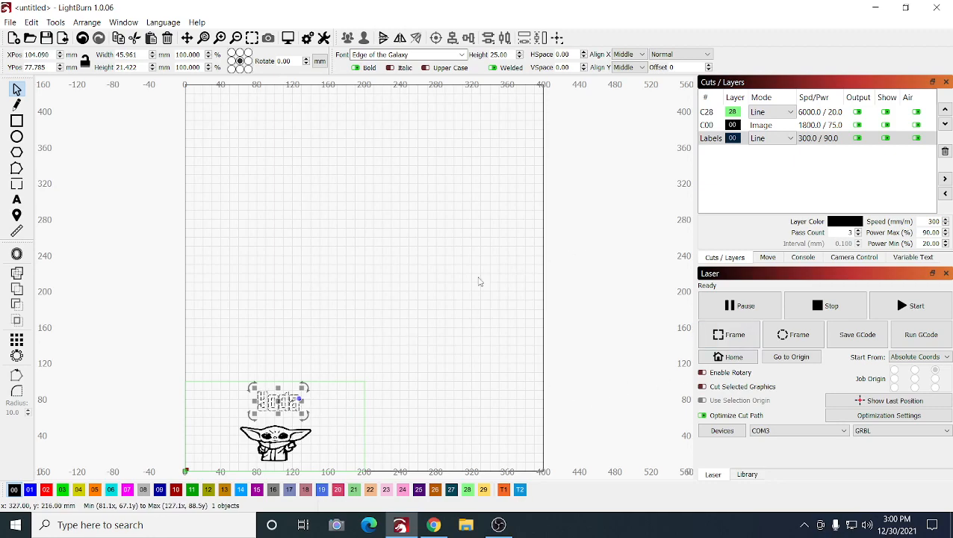
click(321, 346)
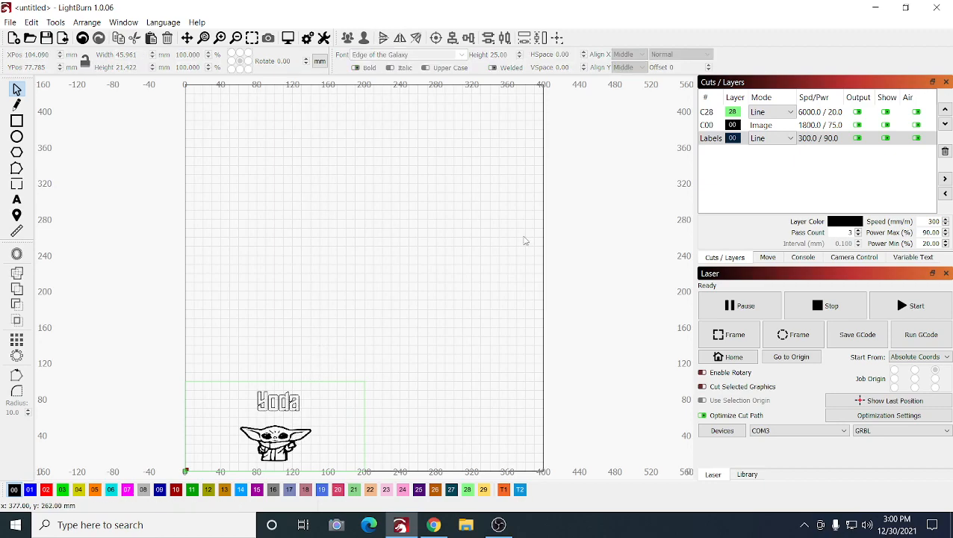
Turn off output for layer 28 and set the text layer's mode to Fill
click(858, 112)
click(785, 140)
click(777, 139)
click(784, 138)
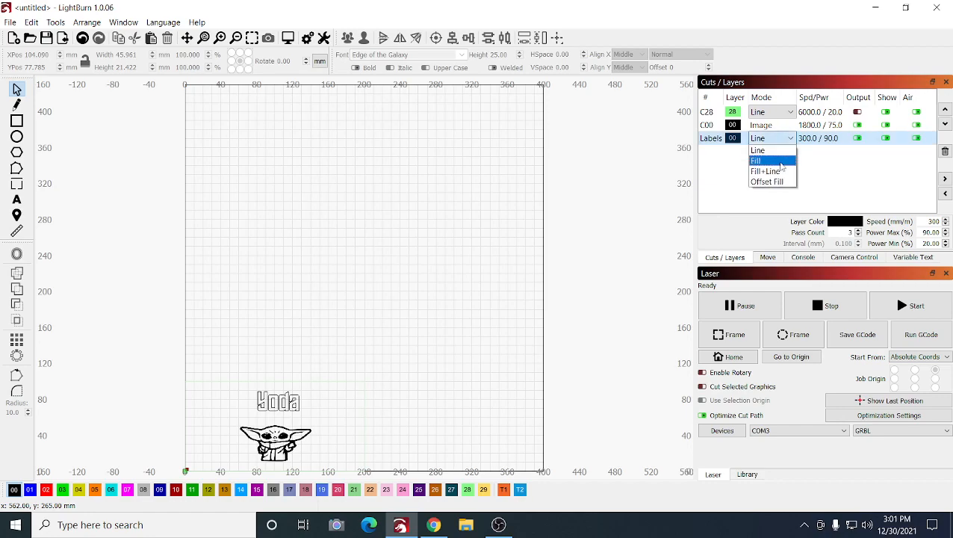
click(781, 163)
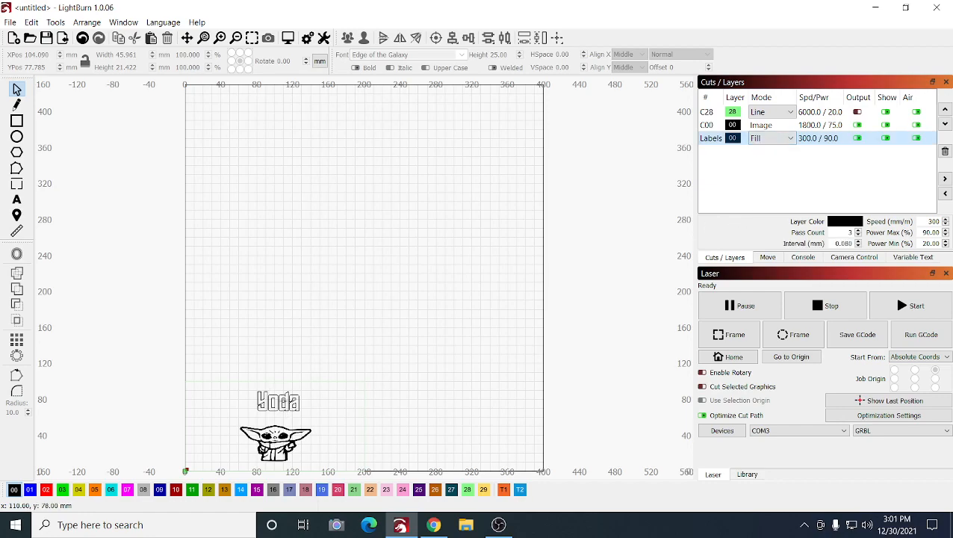
Preview the laser job to examine the filled text, the image and the estimated time
click(289, 38)
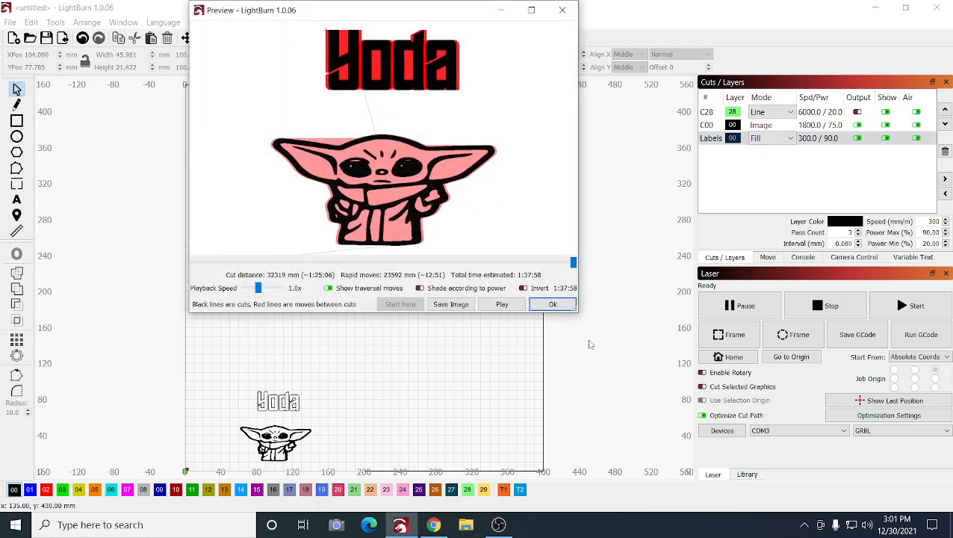
click(553, 303)
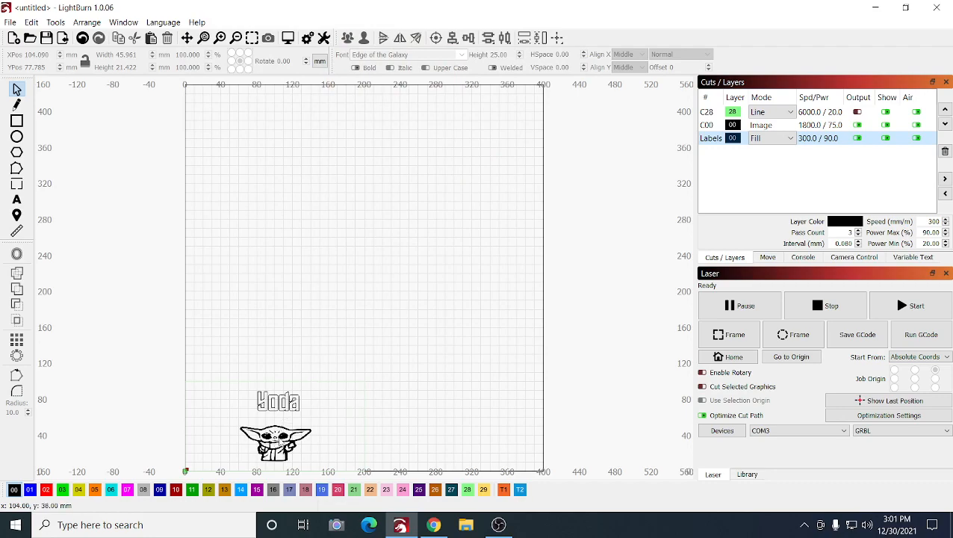
Trace the Yoda image into vectors with a threshold of 204, deleting the source image after the trace
click(278, 437)
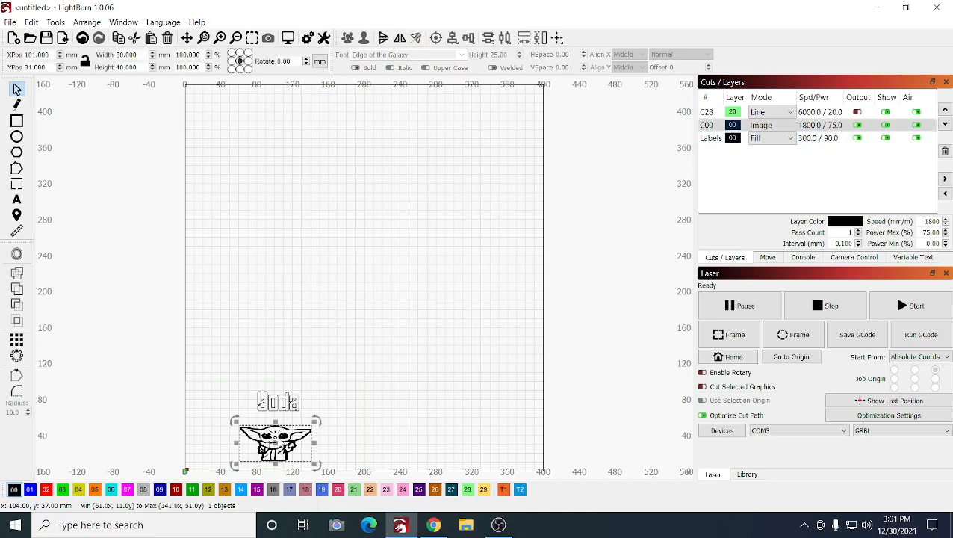
right_click(278, 438)
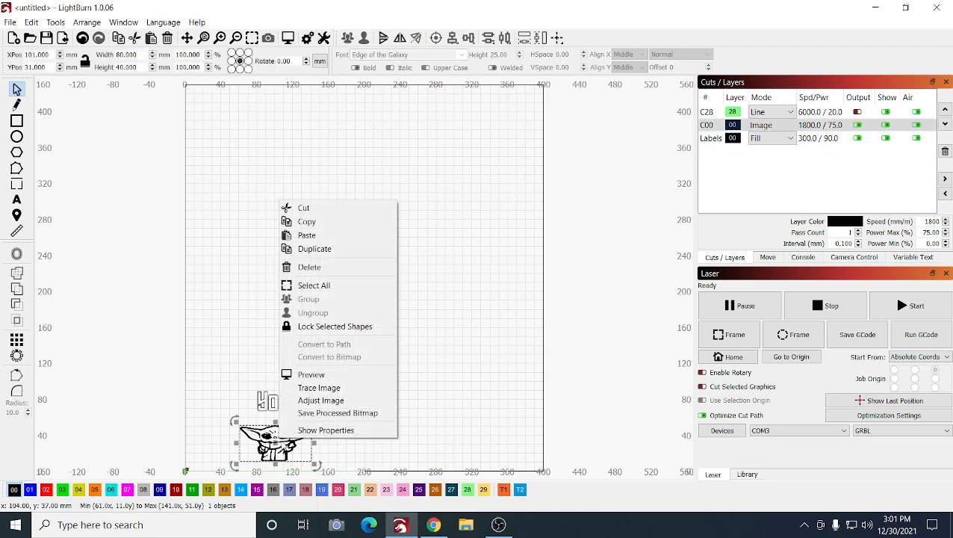
click(379, 393)
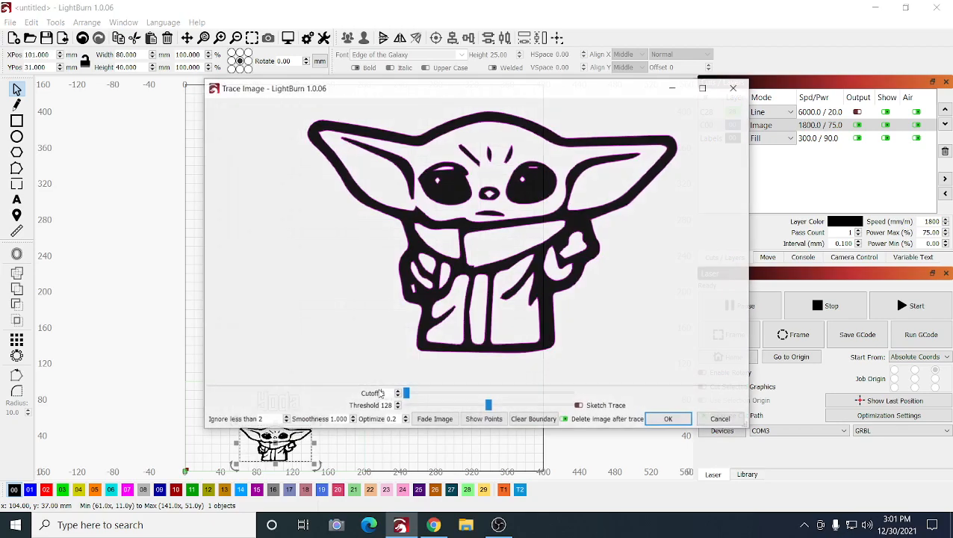
mouse_move(492, 409)
mouse_down()
mouse_move(565, 416)
mouse_move(543, 413)
mouse_up()
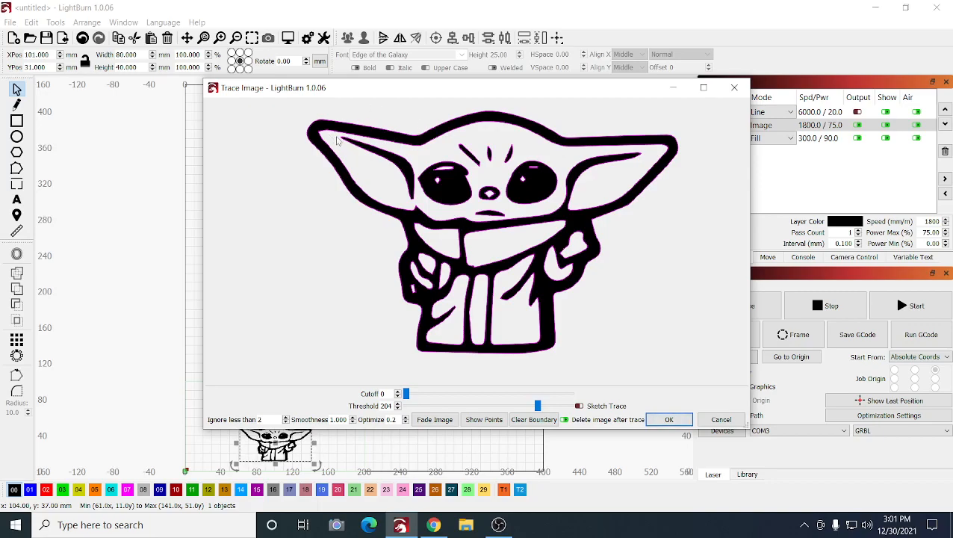
click(669, 419)
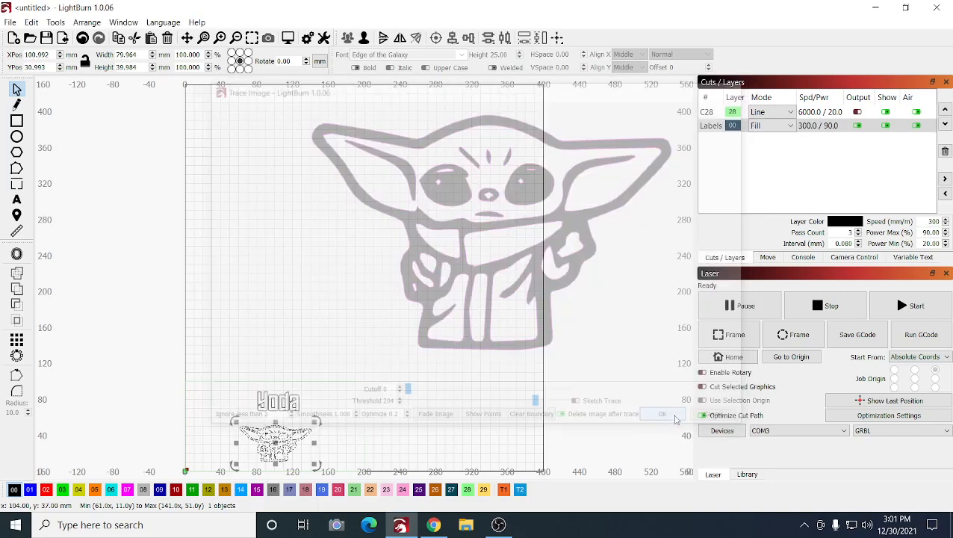
click(387, 389)
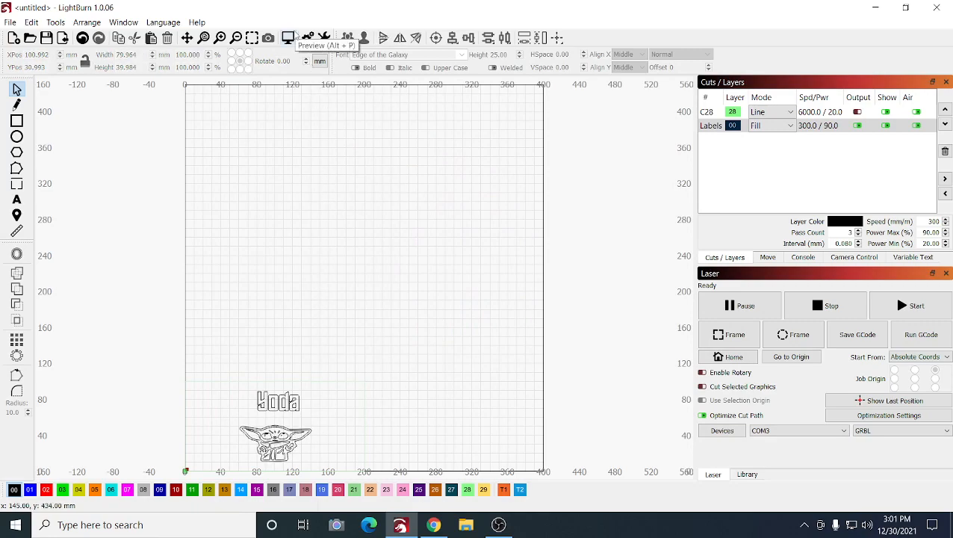
Set the Labels layer's speed to 1000 mm/min and max power to 50%, and preview the job
double_click(802, 128)
drag(474, 122, 448, 123)
text(1000)
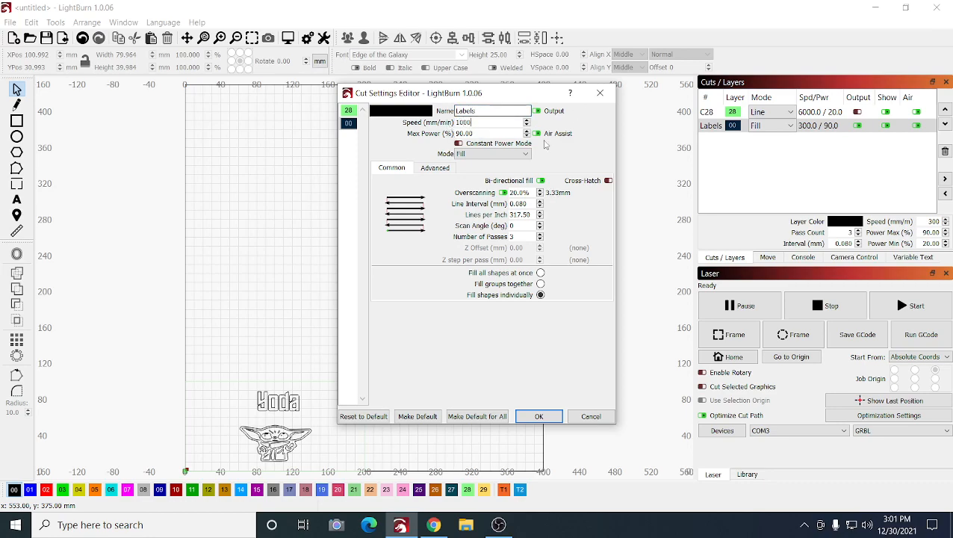
drag(477, 133, 451, 133)
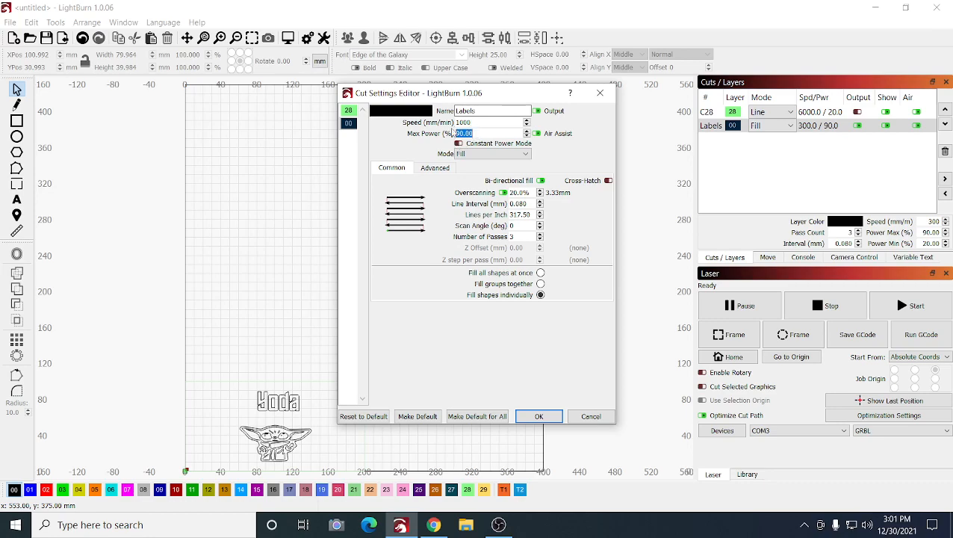
text(50)
click(812, 114)
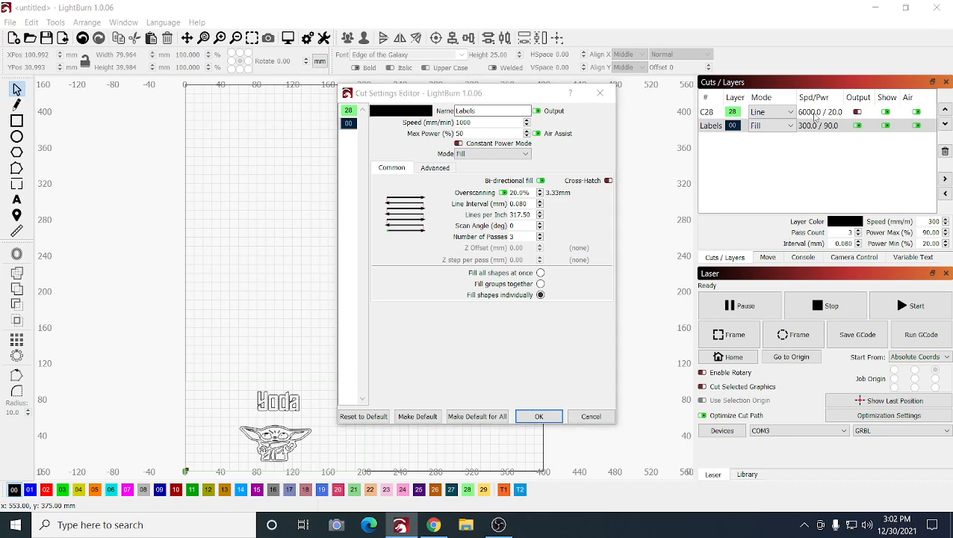
click(538, 416)
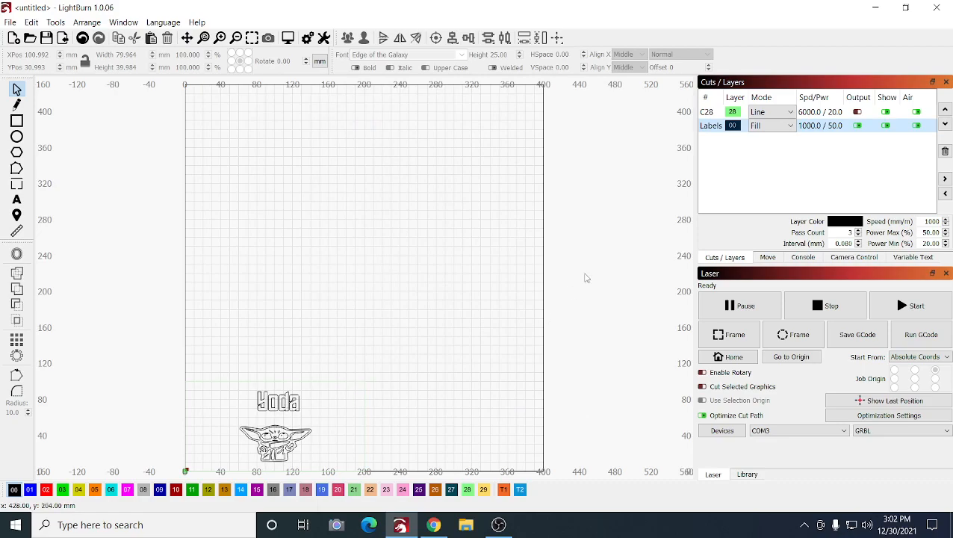
click(288, 39)
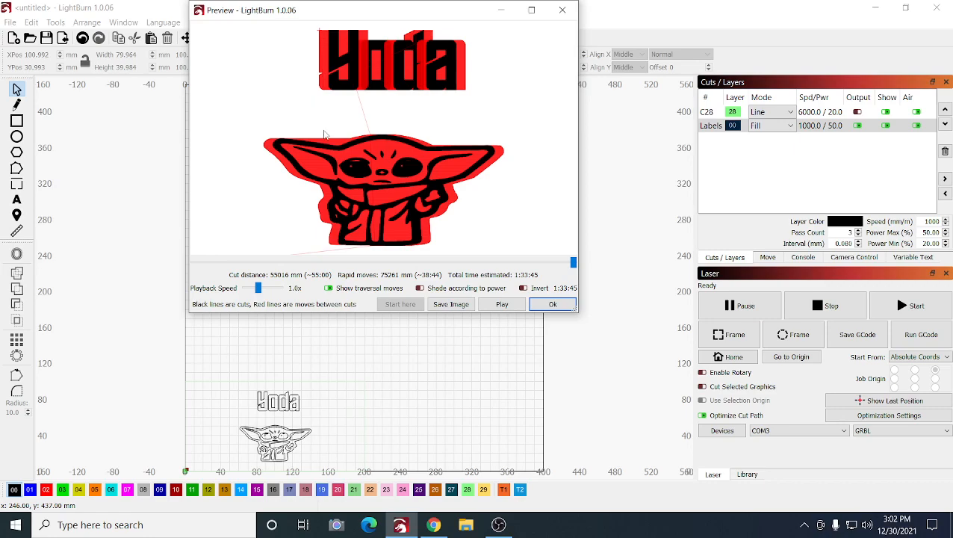
click(554, 305)
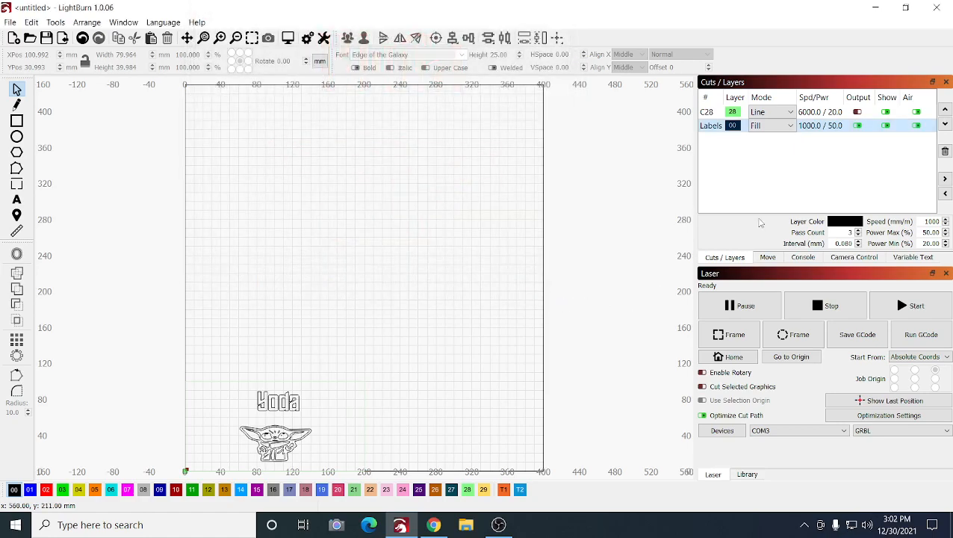
Change the Labels layer's mode to Offset Fill and preview the job to examine the toolpaths and estimated time
click(789, 127)
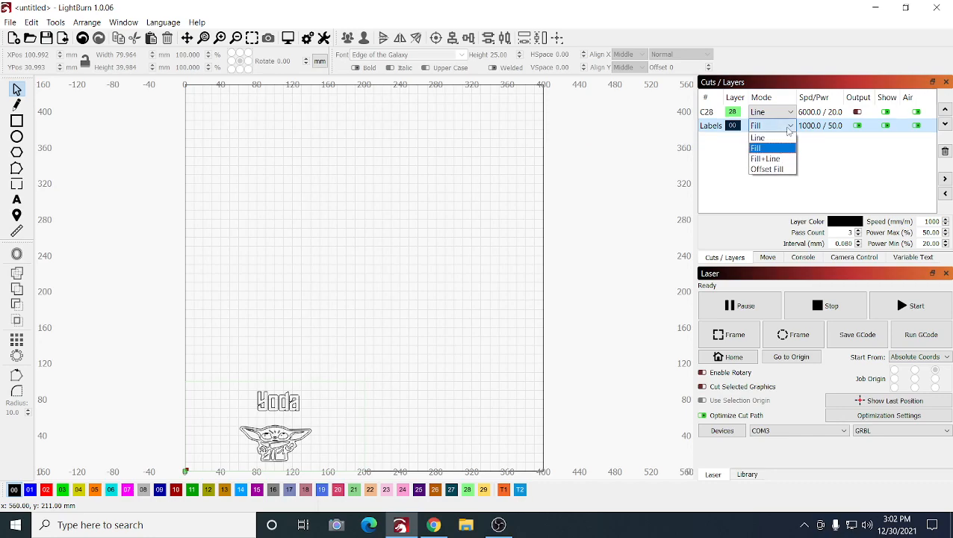
click(776, 169)
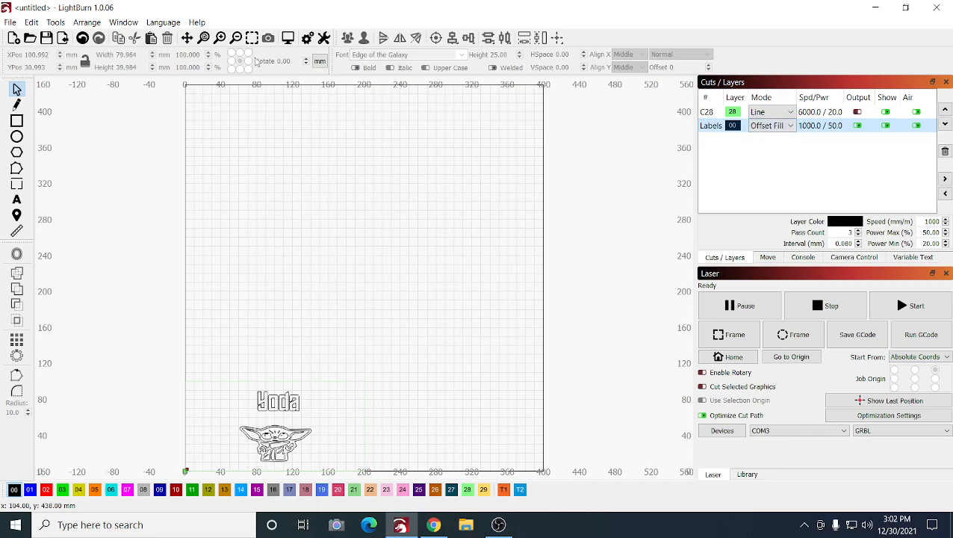
click(290, 38)
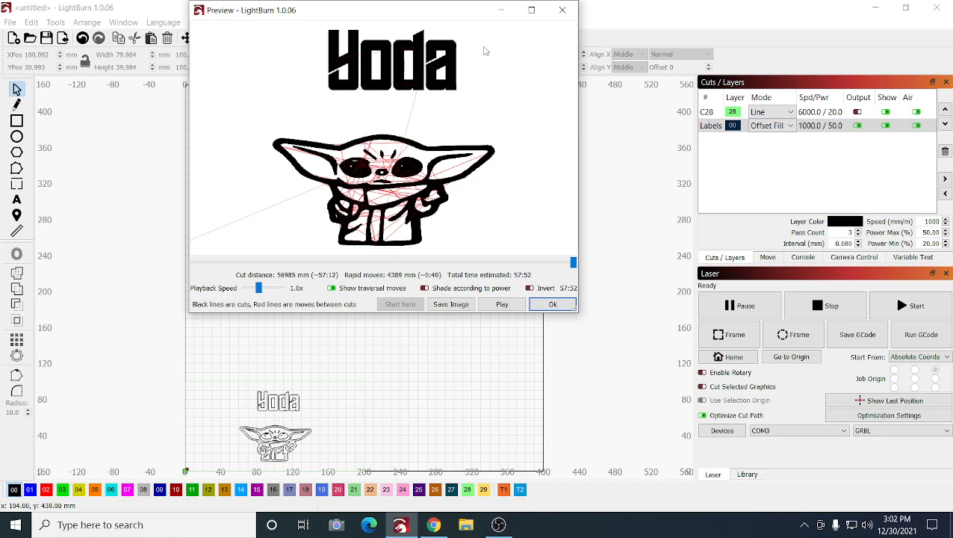
click(551, 304)
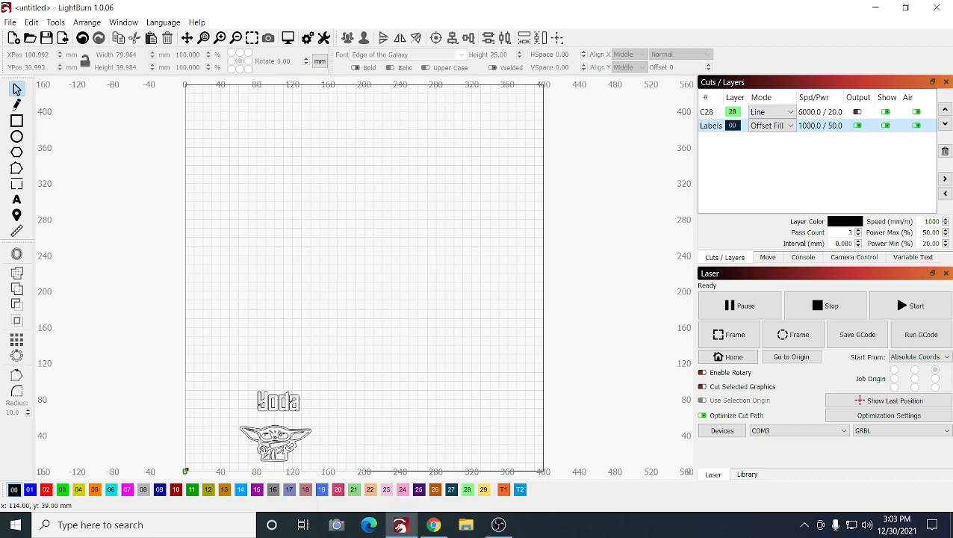
Try flipping the traced Yoda figure vertically, and flip it back upright
click(278, 430)
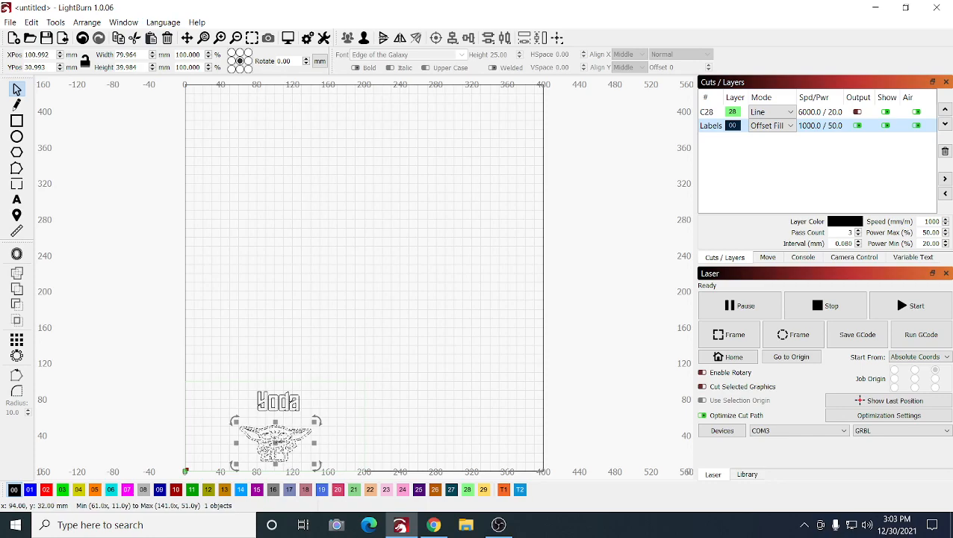
click(86, 23)
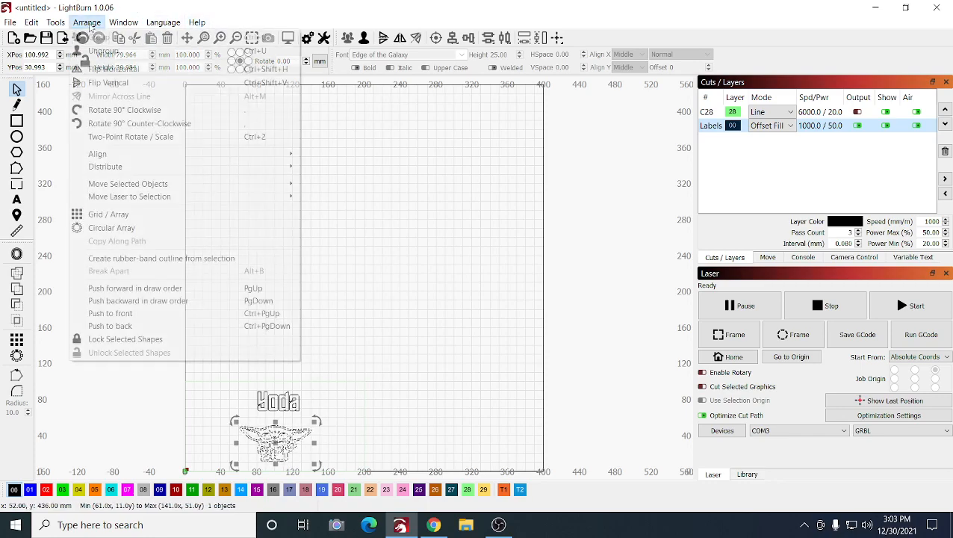
click(147, 83)
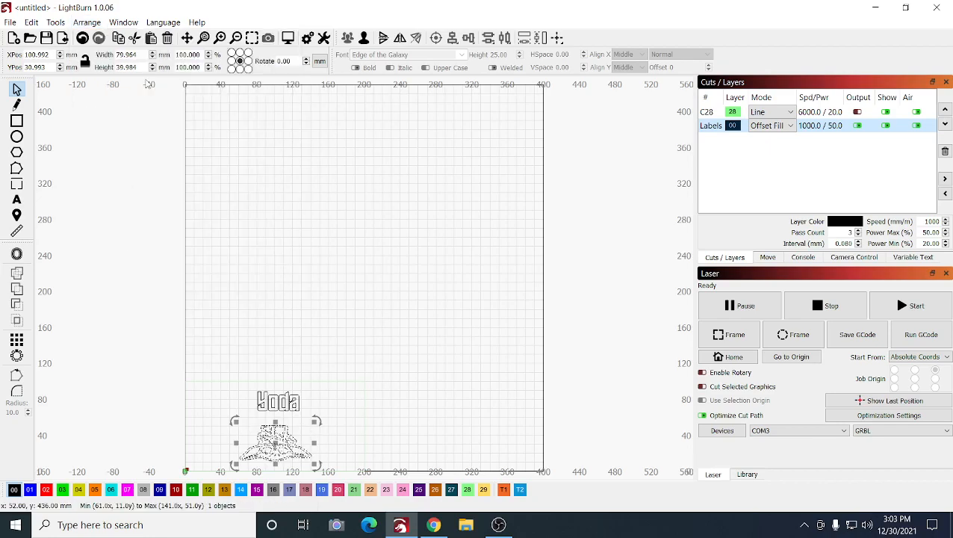
click(86, 23)
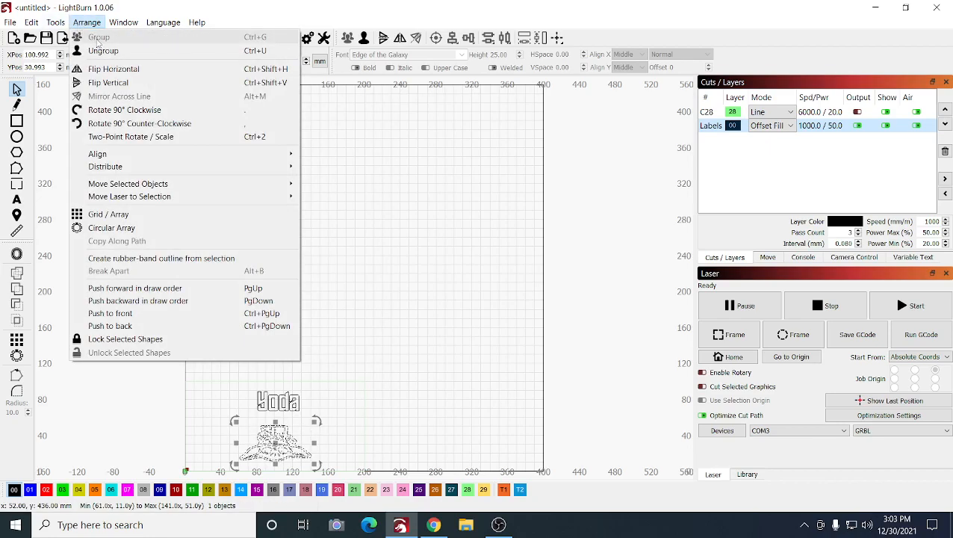
click(145, 85)
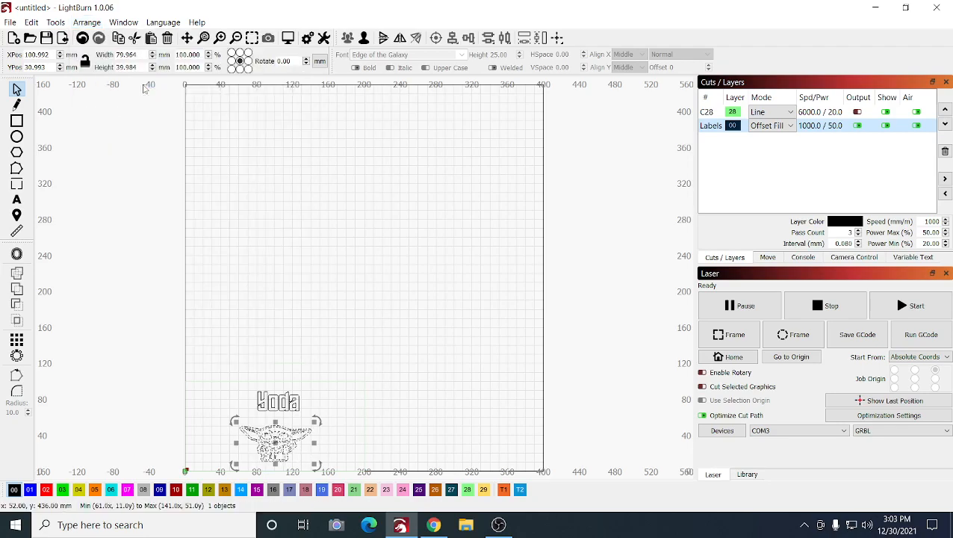
Flip the traced Yoda figure and the Yoda text horizontally, and preview the mirrored job
click(87, 23)
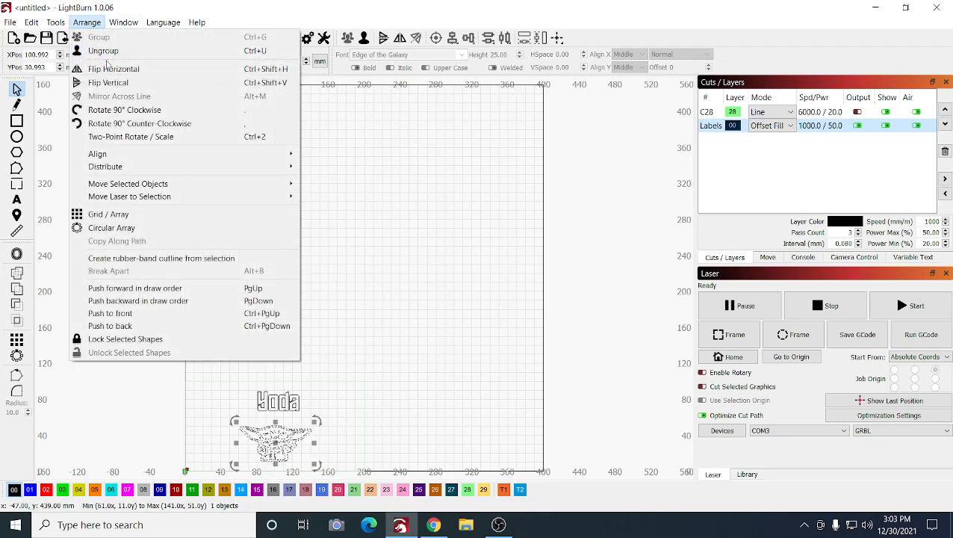
click(108, 69)
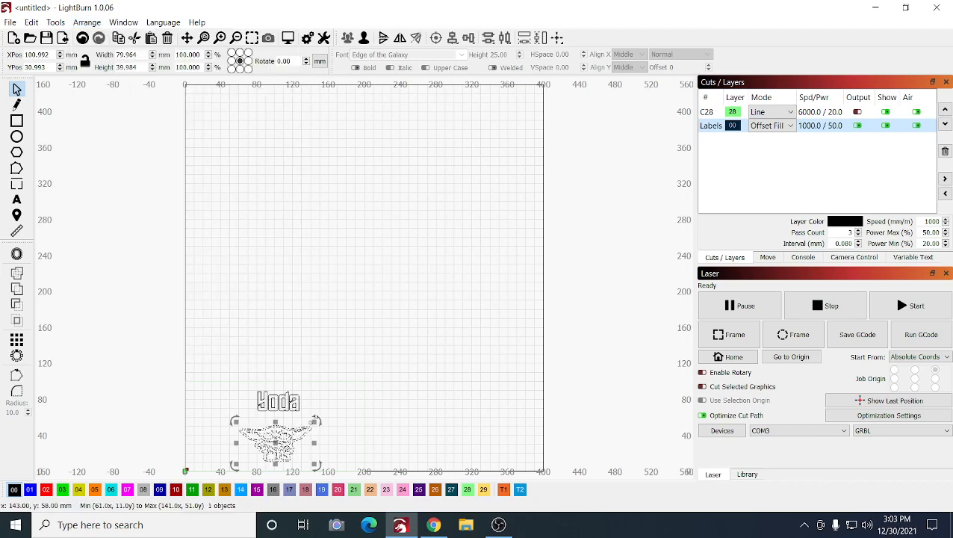
click(283, 405)
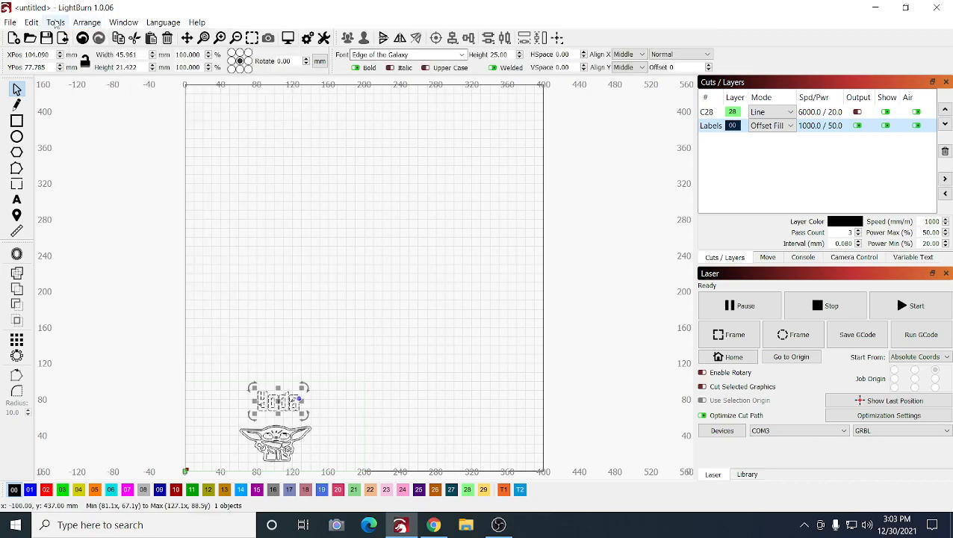
click(55, 22)
mouse_move(86, 23)
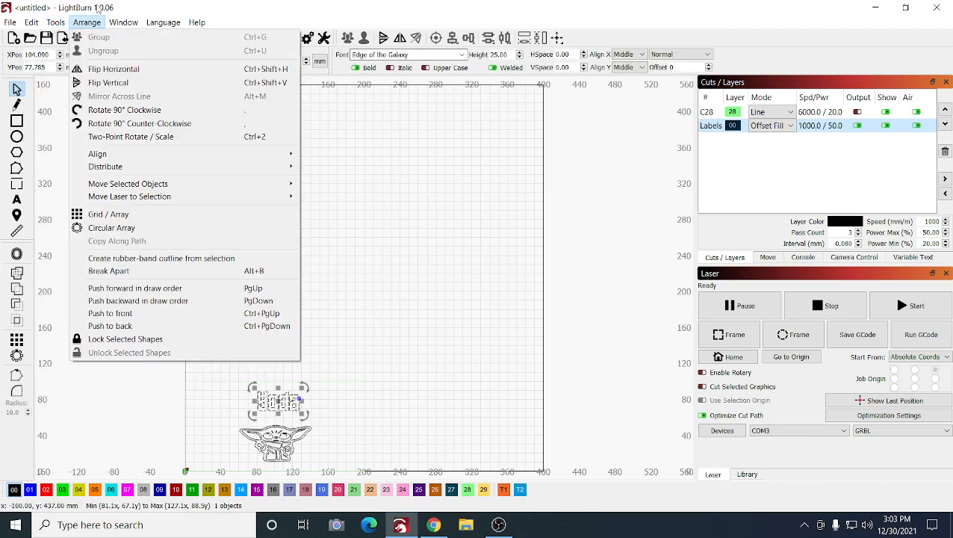
click(131, 70)
click(311, 192)
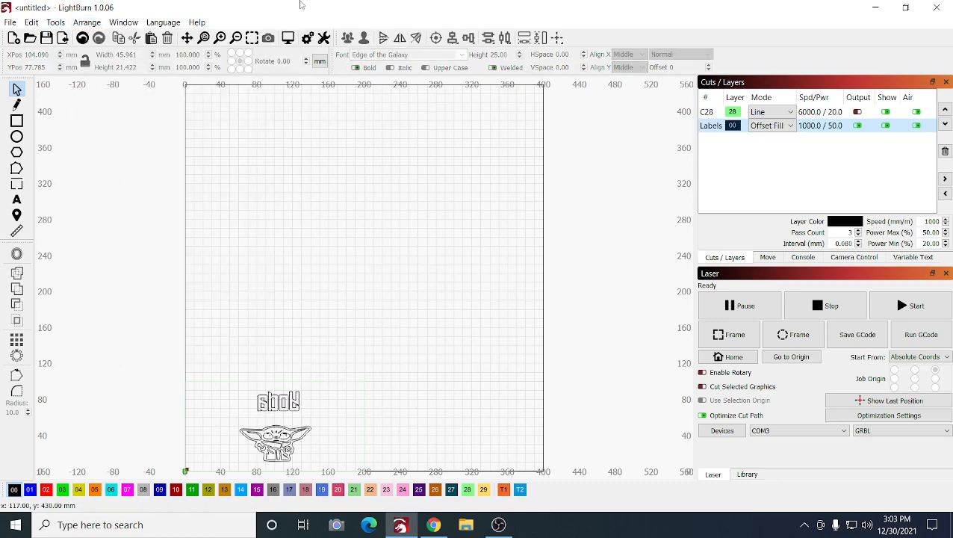
click(289, 38)
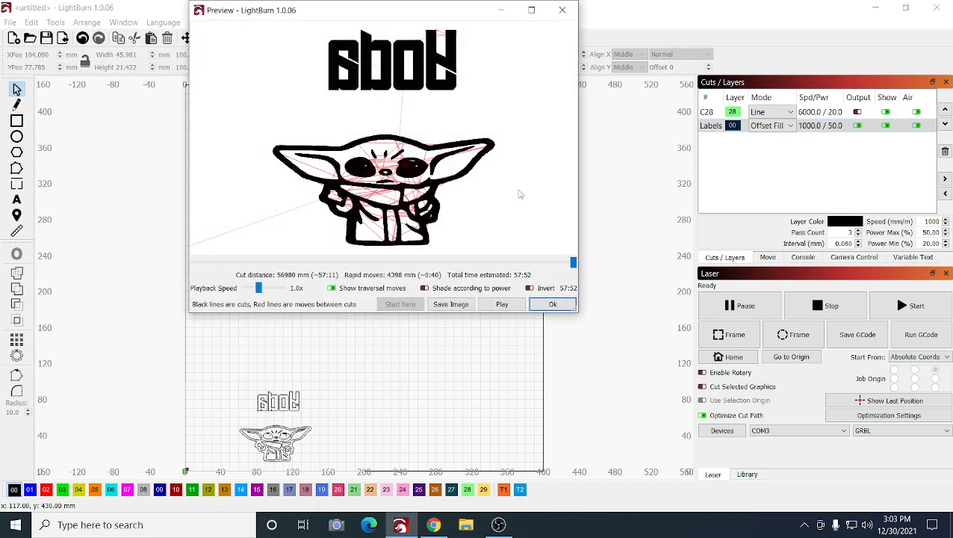
click(545, 307)
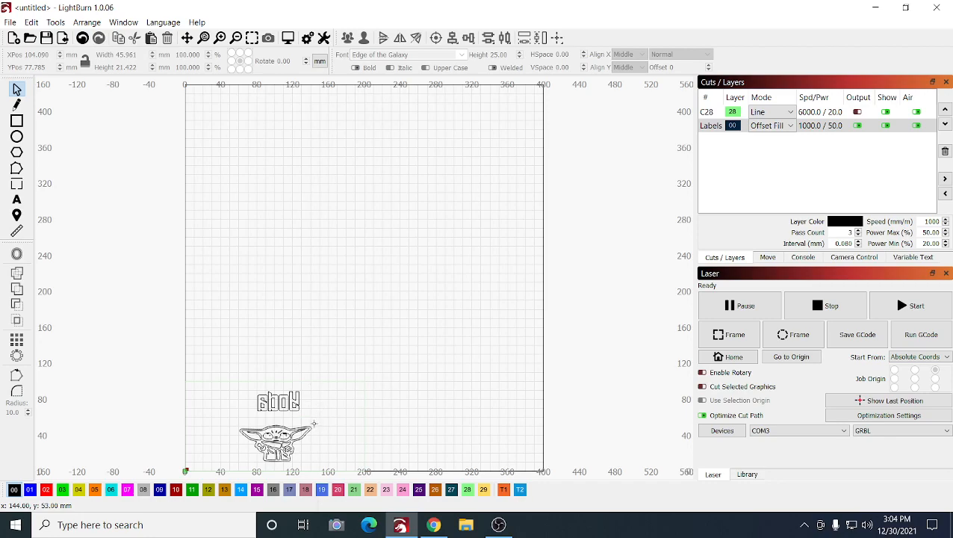
Turn on output for layer 28 and move the green rectangle up to about X 201, Y 270 mm
click(806, 125)
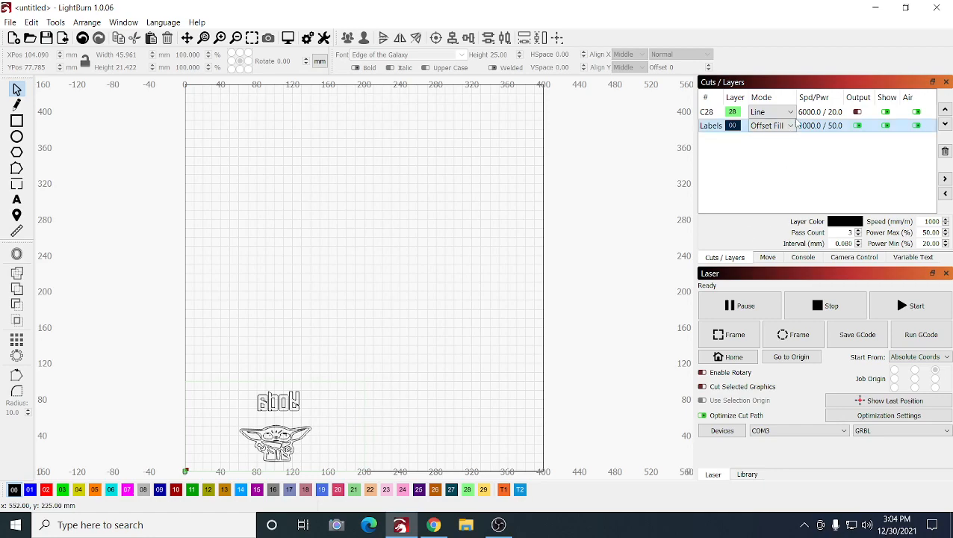
click(857, 111)
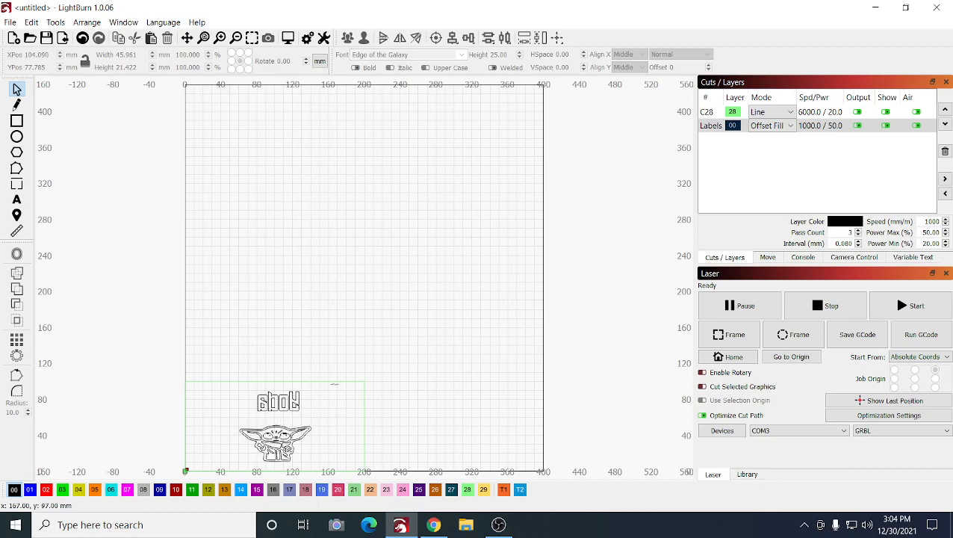
click(338, 381)
drag(338, 382, 428, 187)
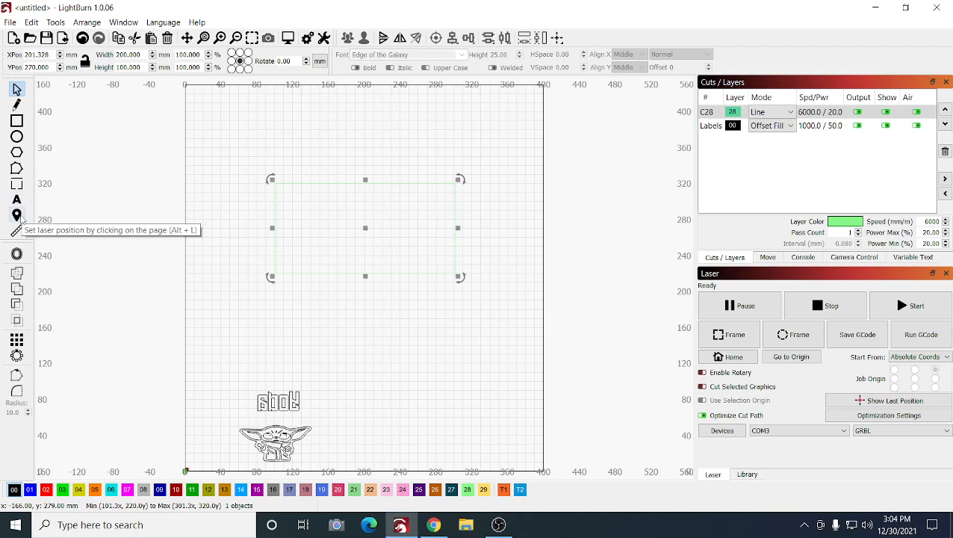
Send the laser head to the centre of the green rectangle and display the laser movement and test-fire controls
click(21, 218)
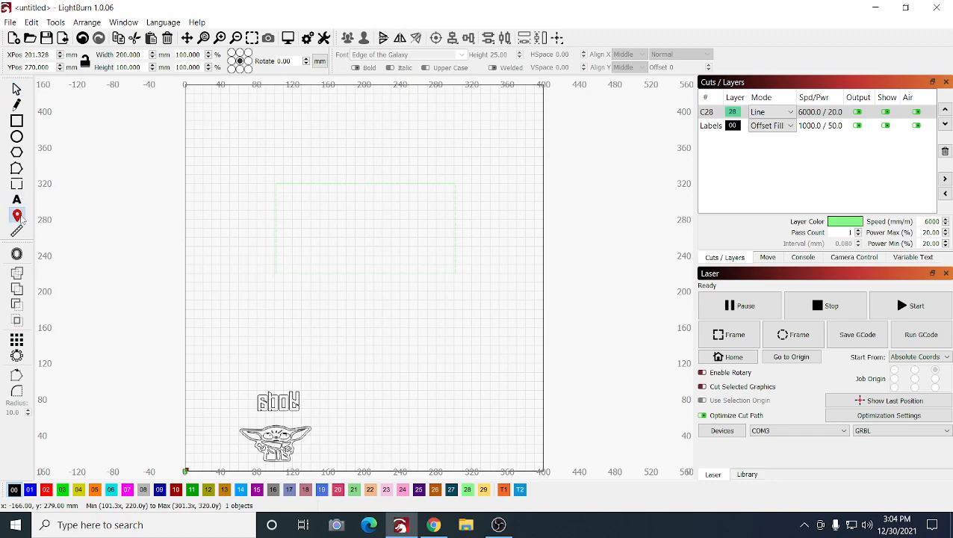
click(365, 230)
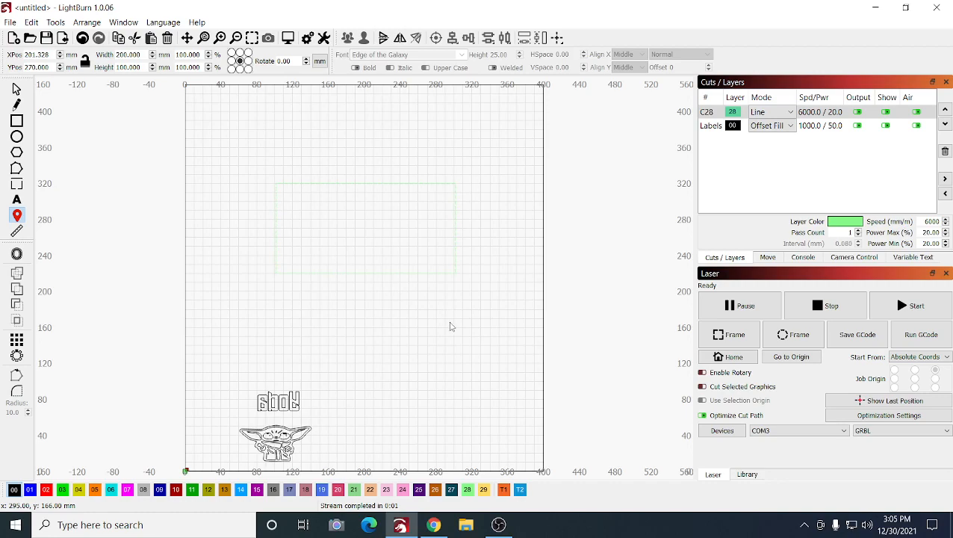
click(767, 257)
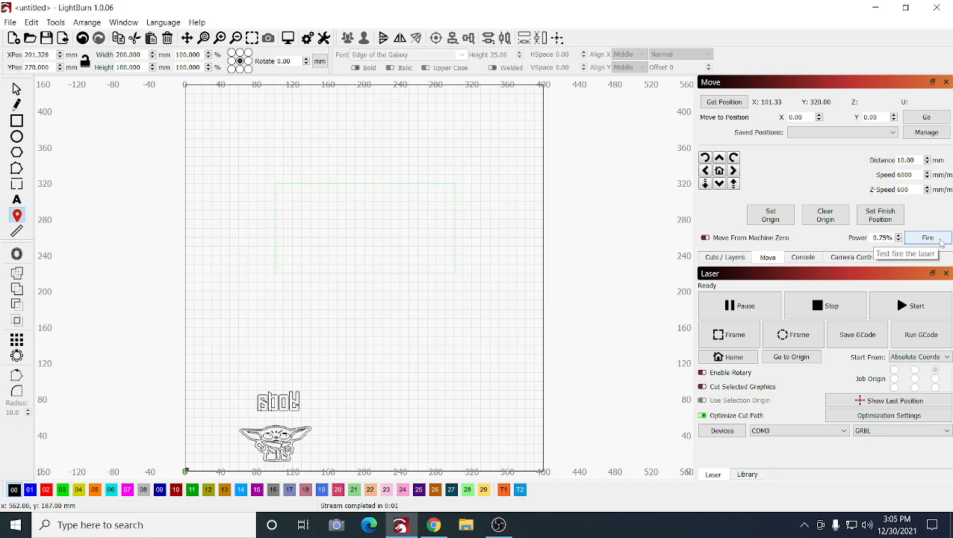
key(ctrl+a)
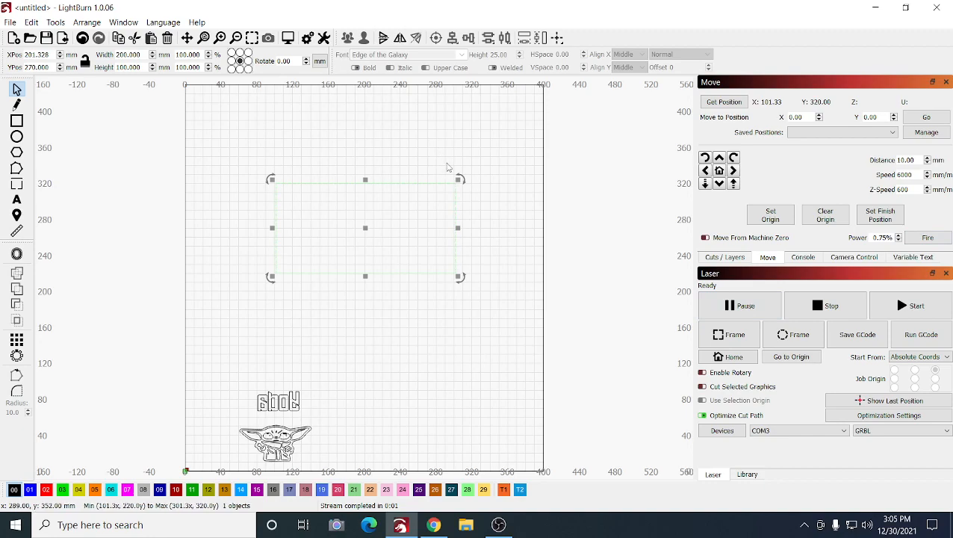
Move the mirrored Yoda text and figure inside the green rectangle, placing the figure below the text at about X 204, Y 256 mm
drag(292, 396, 384, 194)
drag(325, 411, 367, 239)
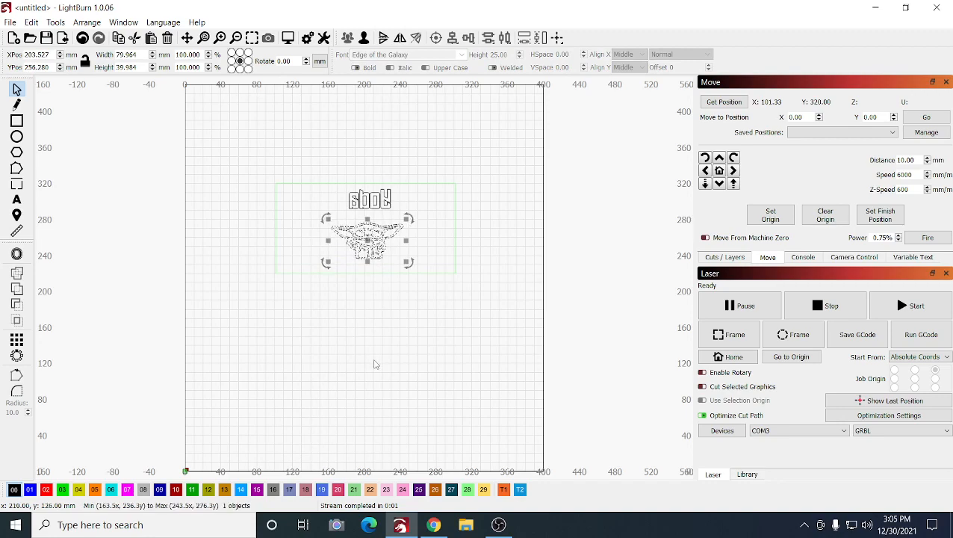
click(458, 351)
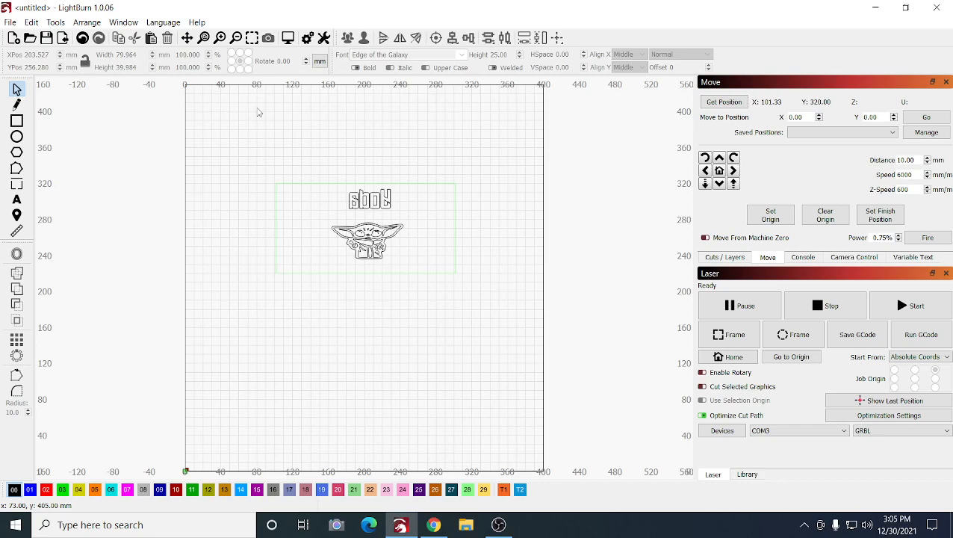
Switch the display units to inches, and back to millimetres
click(319, 60)
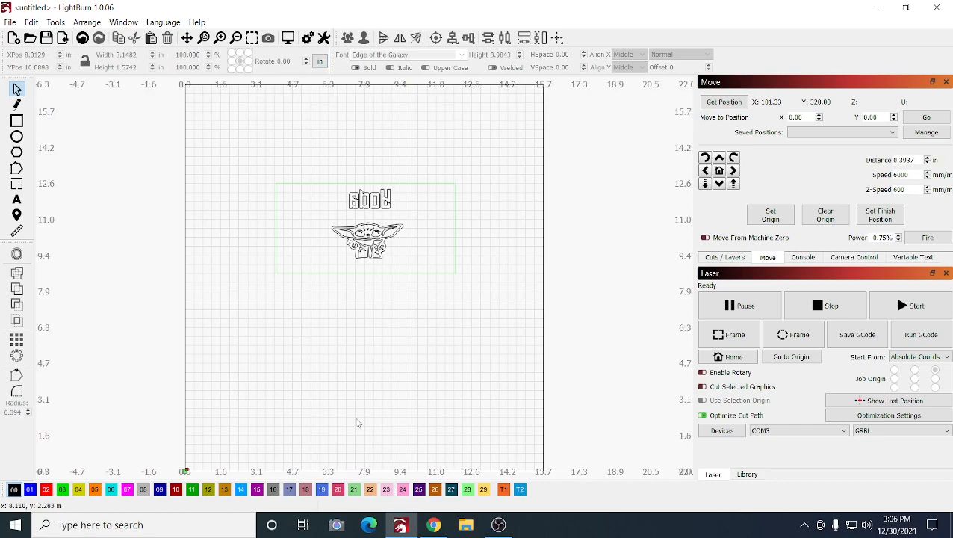
click(323, 63)
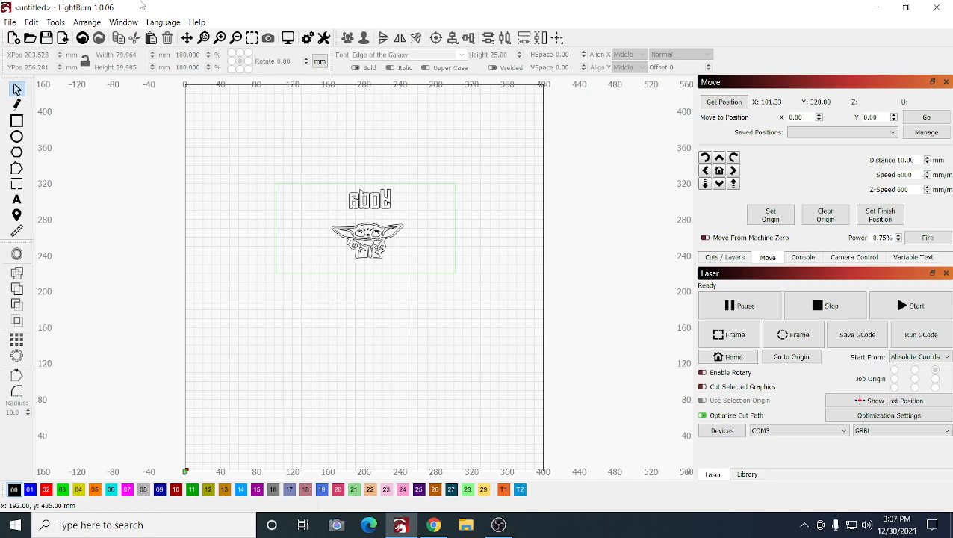
click(11, 22)
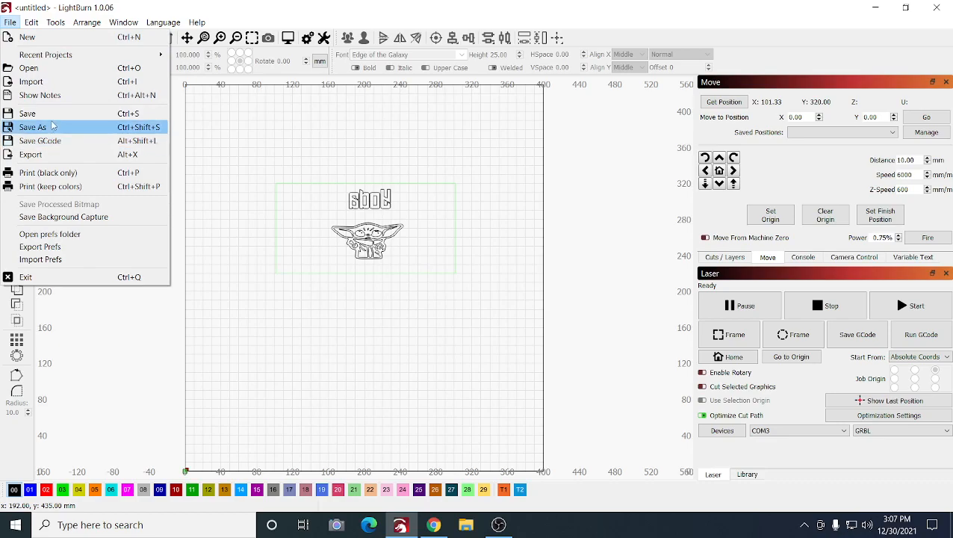
key(Escape)
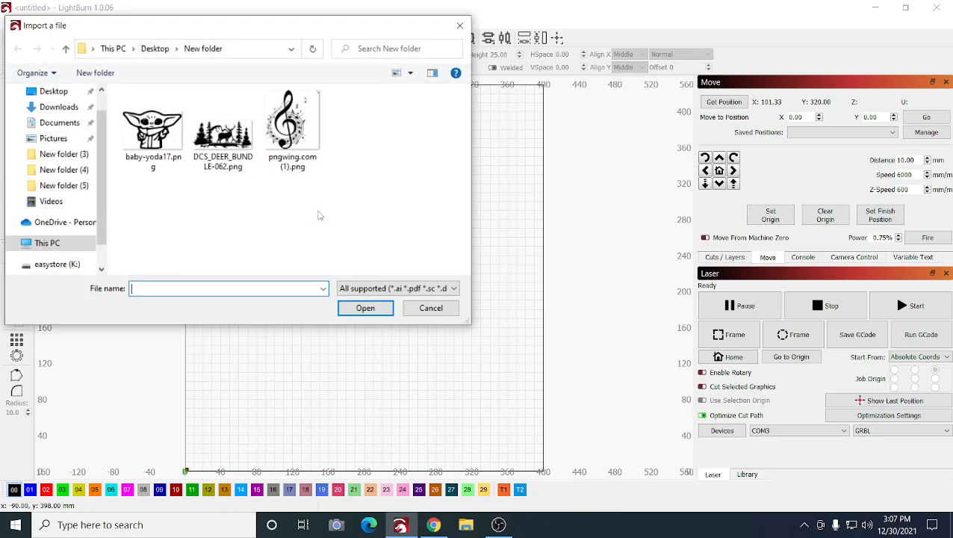
click(429, 307)
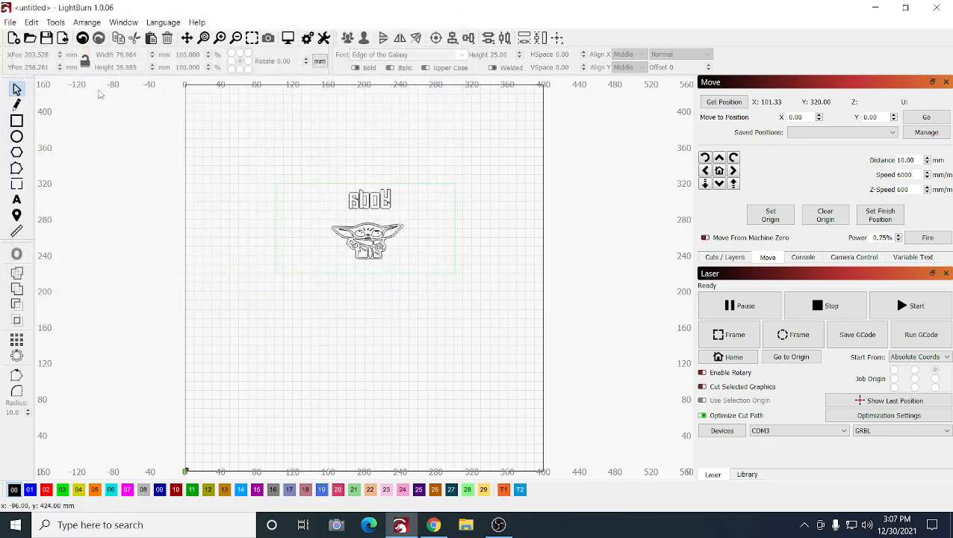
Open the Even More Improved Metric Grid 400x400 project from Downloads without saving the current layout
click(10, 22)
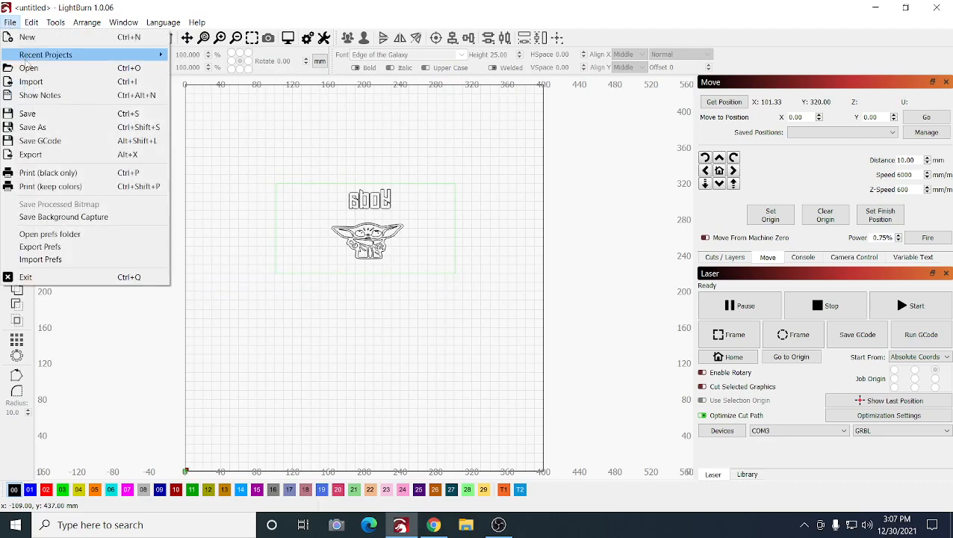
click(44, 72)
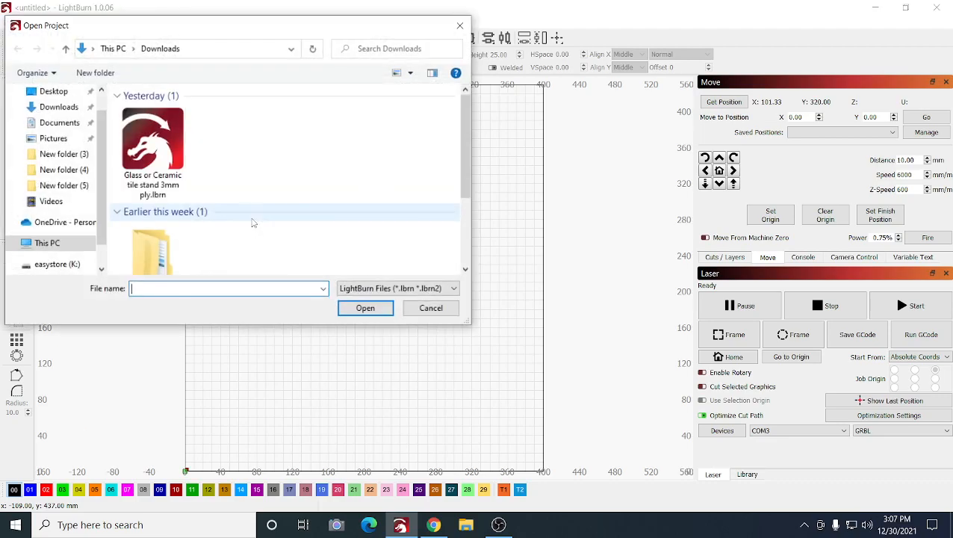
scroll(252, 222, down, 1)
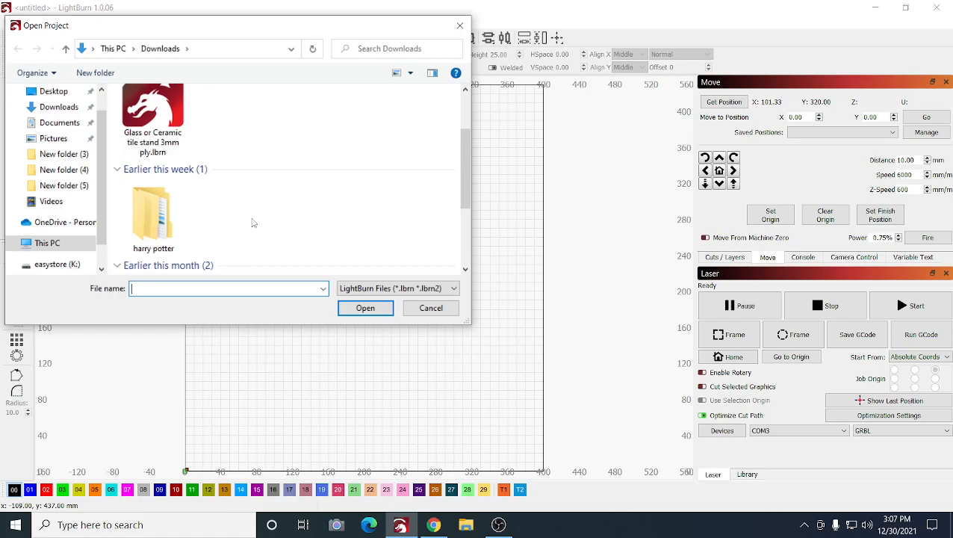
scroll(261, 222, down, 1)
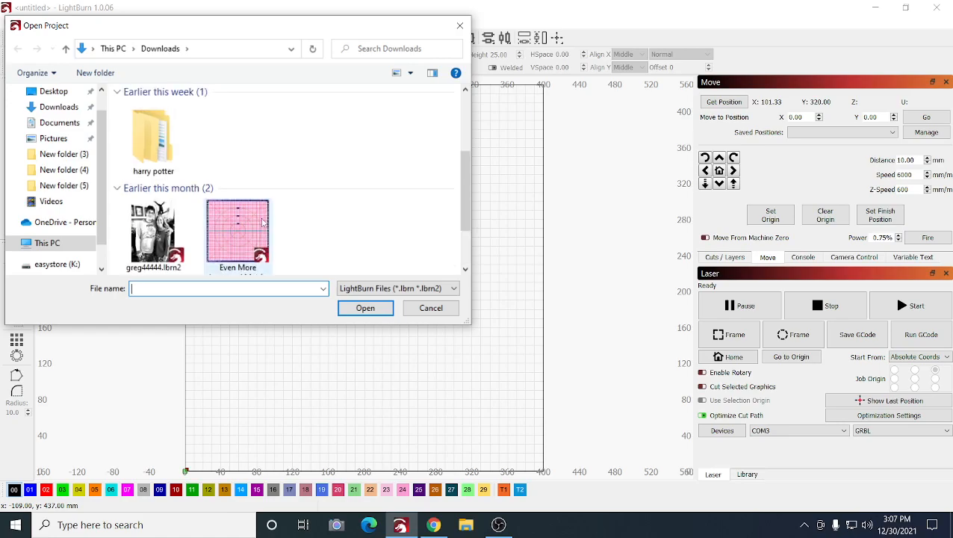
double_click(260, 221)
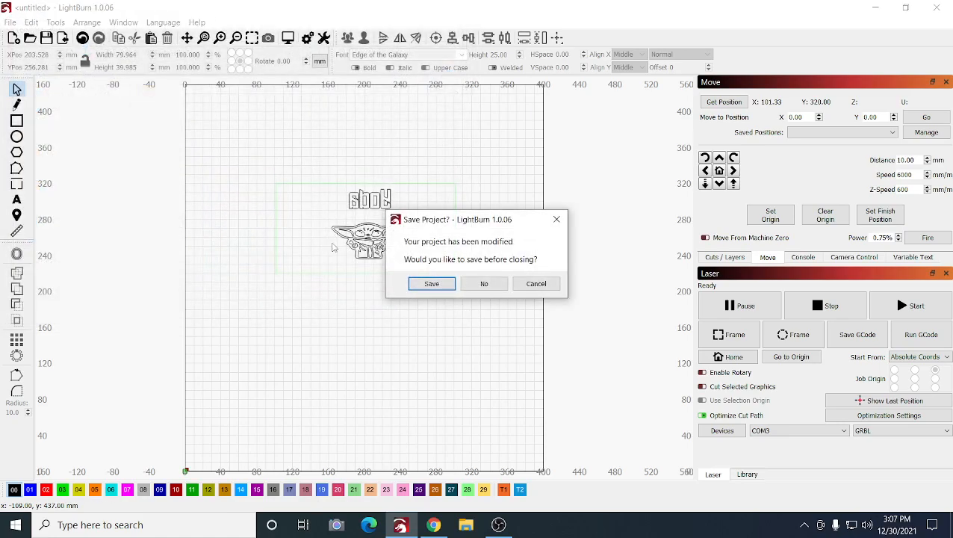
click(484, 284)
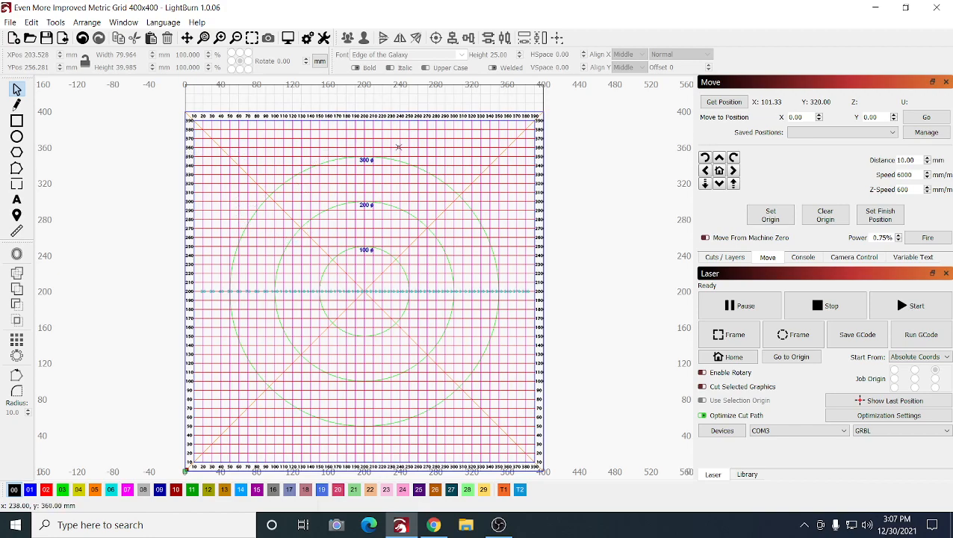
click(11, 23)
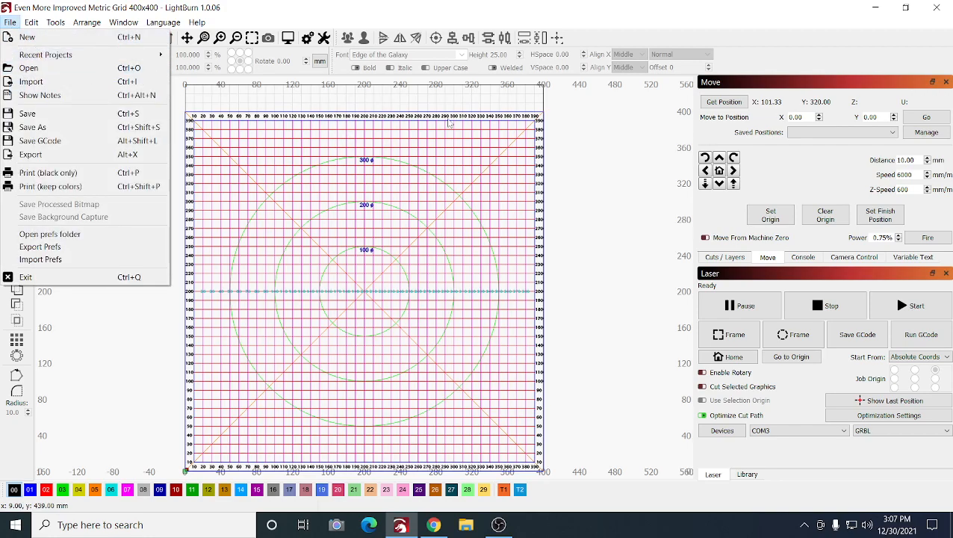
click(632, 135)
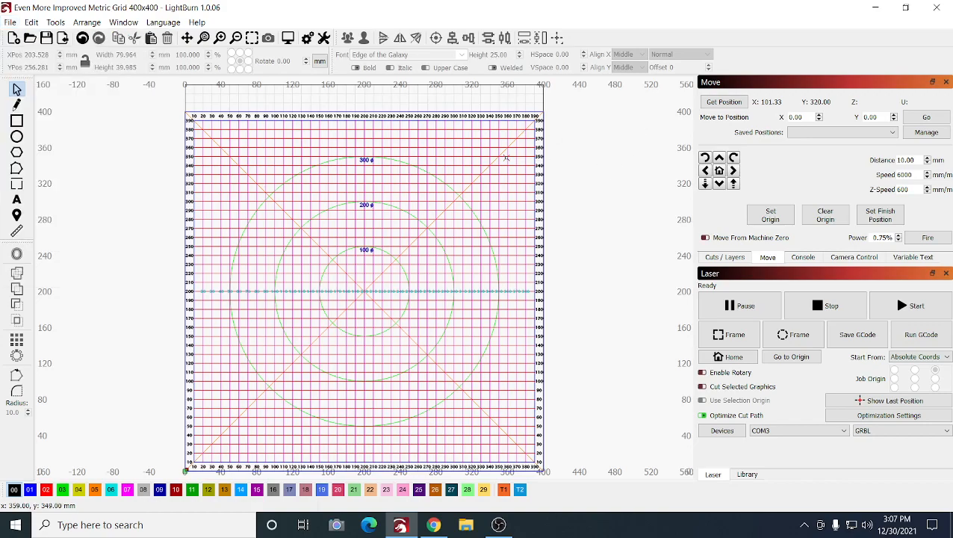
click(11, 22)
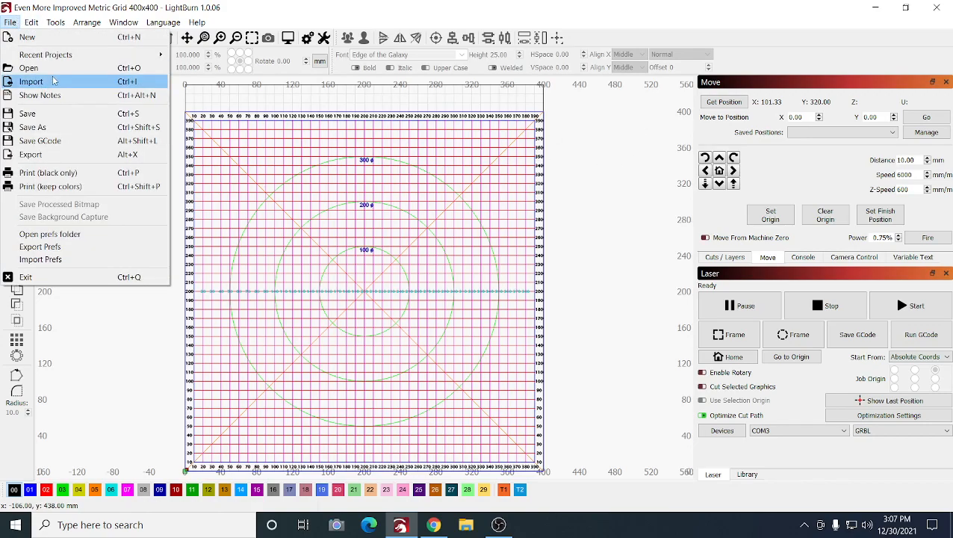
click(55, 74)
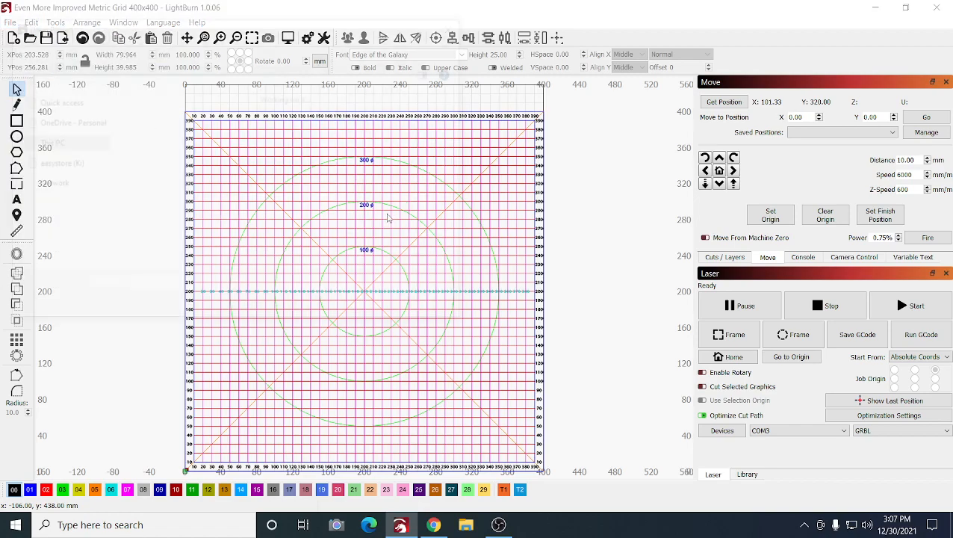
scroll(386, 218, up, 3)
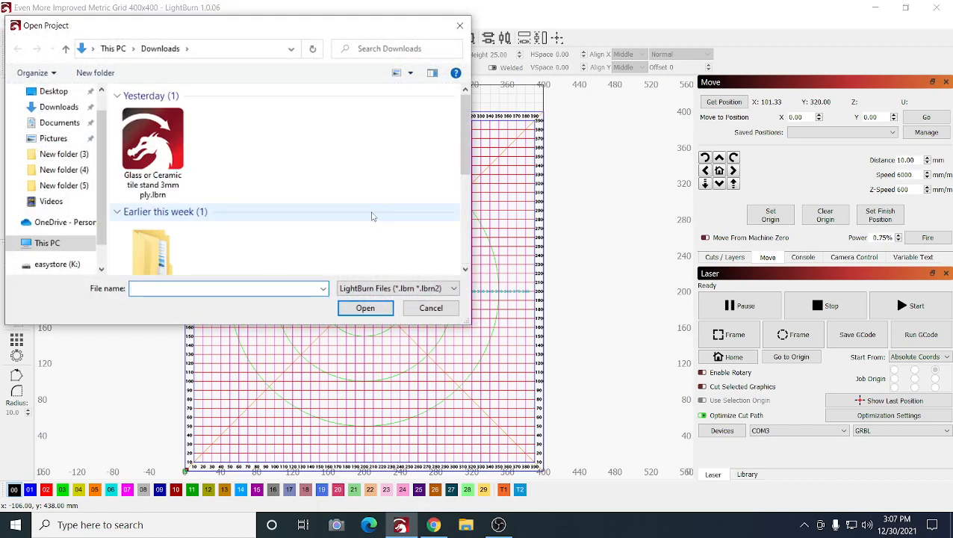
click(460, 26)
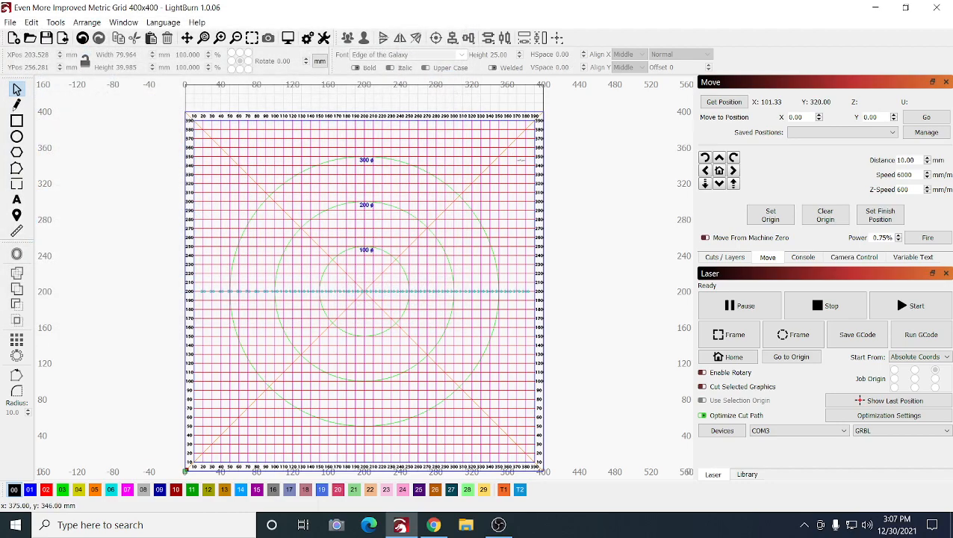